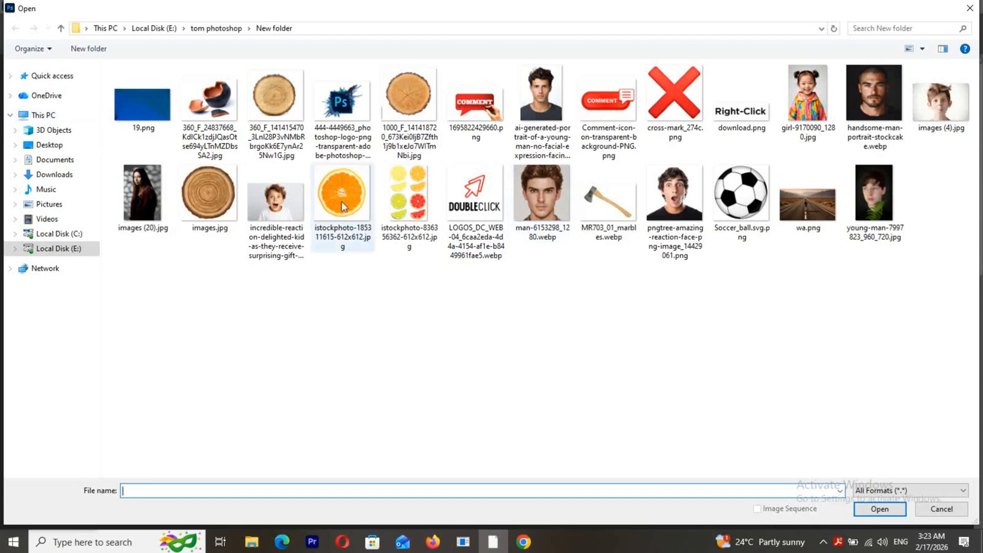
Step: Open the photo of the surprised curly-haired boy in a white T-shirt and automatically select its subject
{"action": "double_click", "coordinate": [282, 201]}
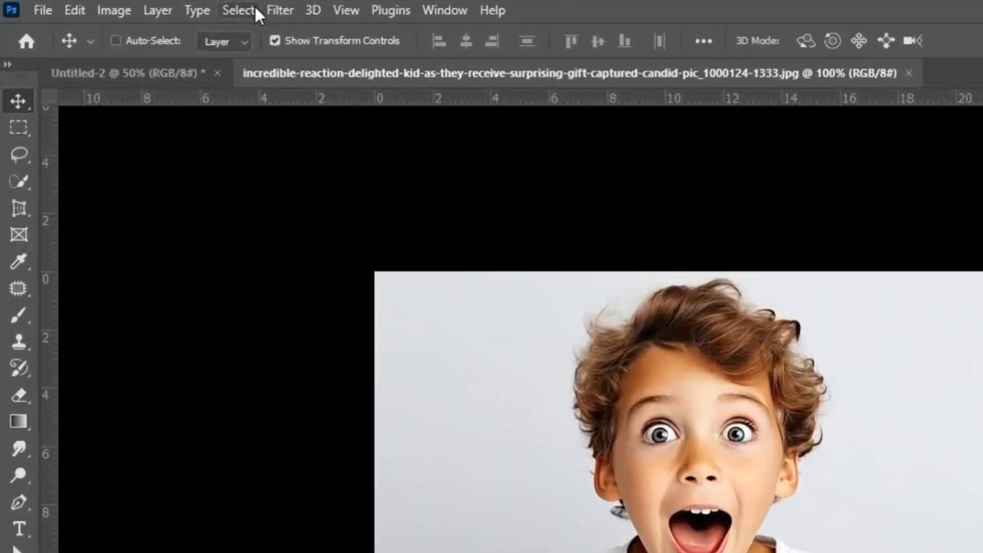
{"action": "left_click", "coordinate": [148, 6]}
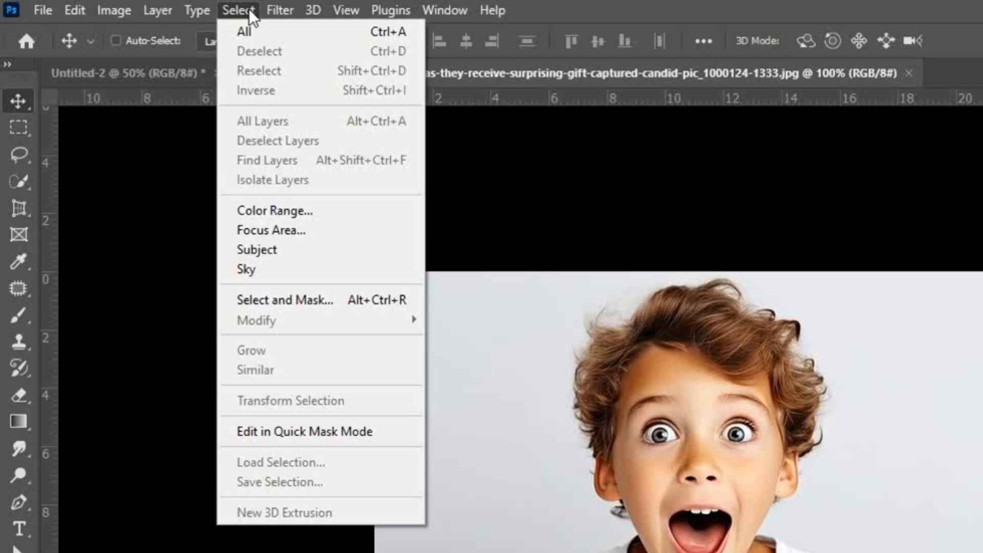
{"action": "left_click", "coordinate": [263, 250]}
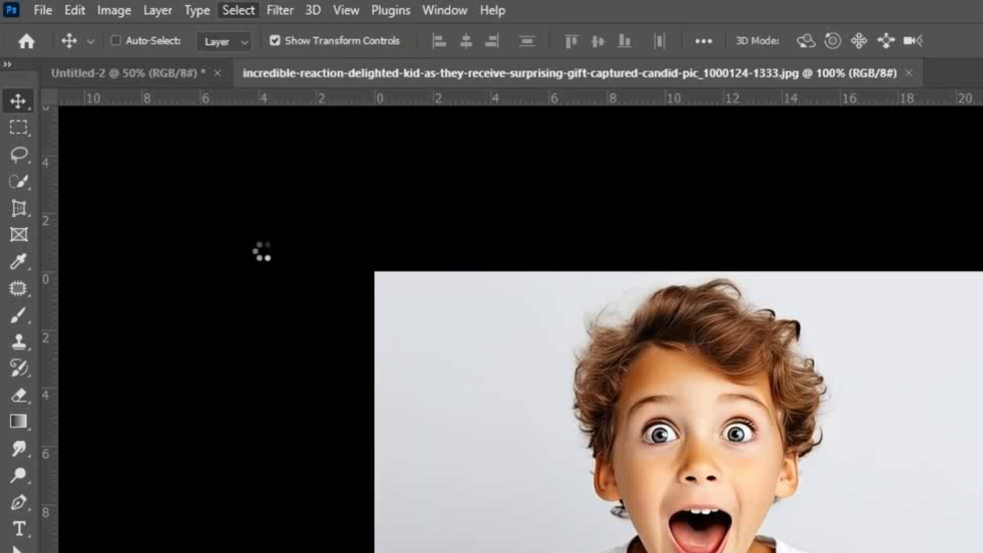
Step: Subtract the shirt and the stray area beside the hair from the selection with Quick Selection, keeping only the boy's head
{"action": "left_click", "coordinate": [28, 179]}
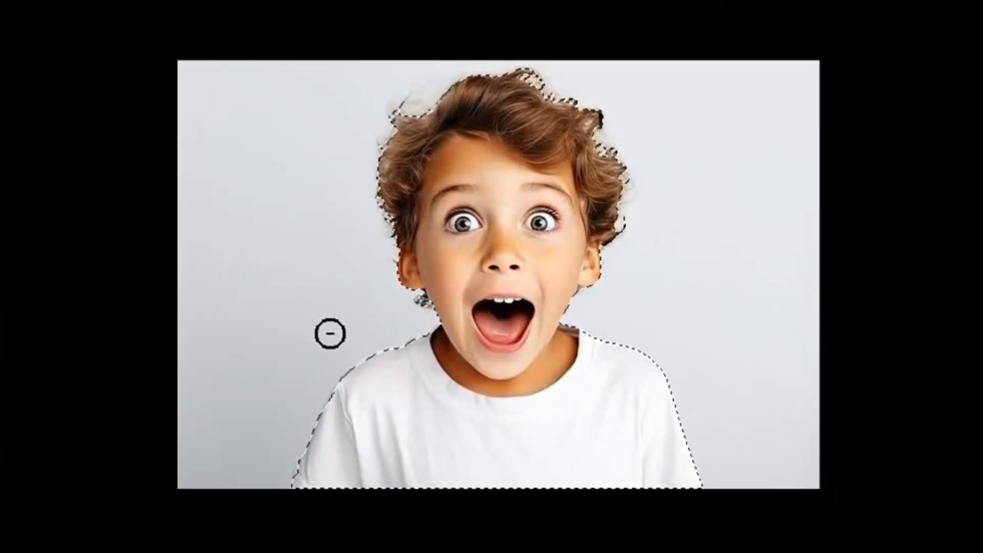
{"action": "mouse_move", "coordinate": [364, 355]}
{"action": "left_mouse_down"}
{"action": "mouse_move", "coordinate": [421, 360]}
{"action": "mouse_move", "coordinate": [485, 406]}
{"action": "mouse_move", "coordinate": [529, 404]}
{"action": "mouse_move", "coordinate": [592, 364]}
{"action": "mouse_move", "coordinate": [661, 377]}
{"action": "mouse_move", "coordinate": [331, 419]}
{"action": "mouse_move", "coordinate": [296, 443]}
{"action": "mouse_move", "coordinate": [305, 472]}
{"action": "left_mouse_up"}
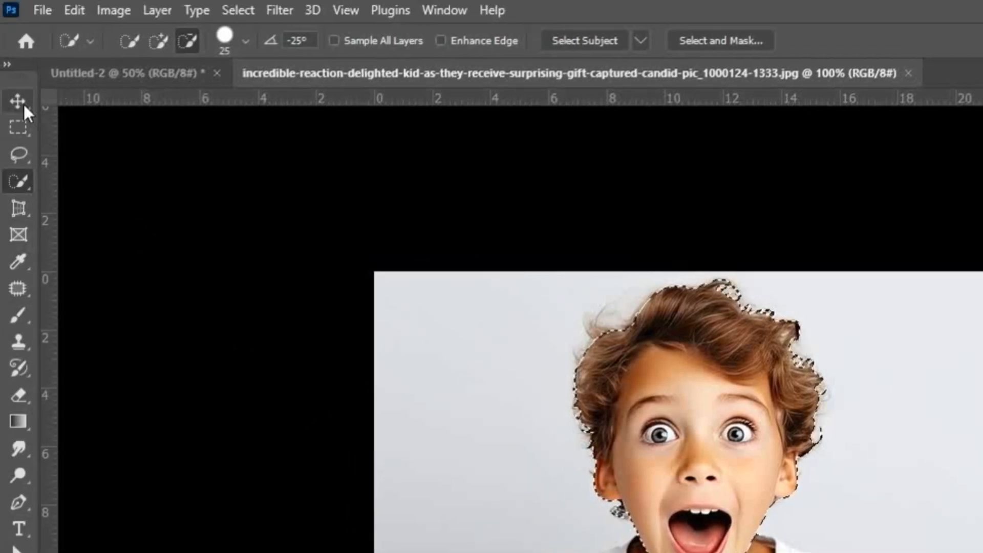
{"action": "left_click", "coordinate": [18, 101]}
Step: Create a new document 1920 pixels wide and 1080 pixels high
{"action": "left_click", "coordinate": [41, 9]}
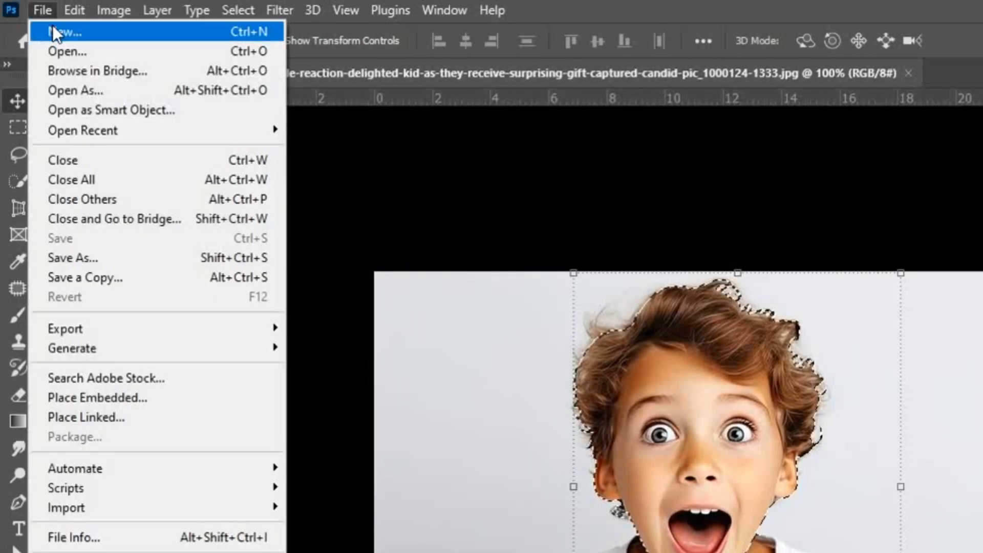
{"action": "left_click", "coordinate": [54, 27]}
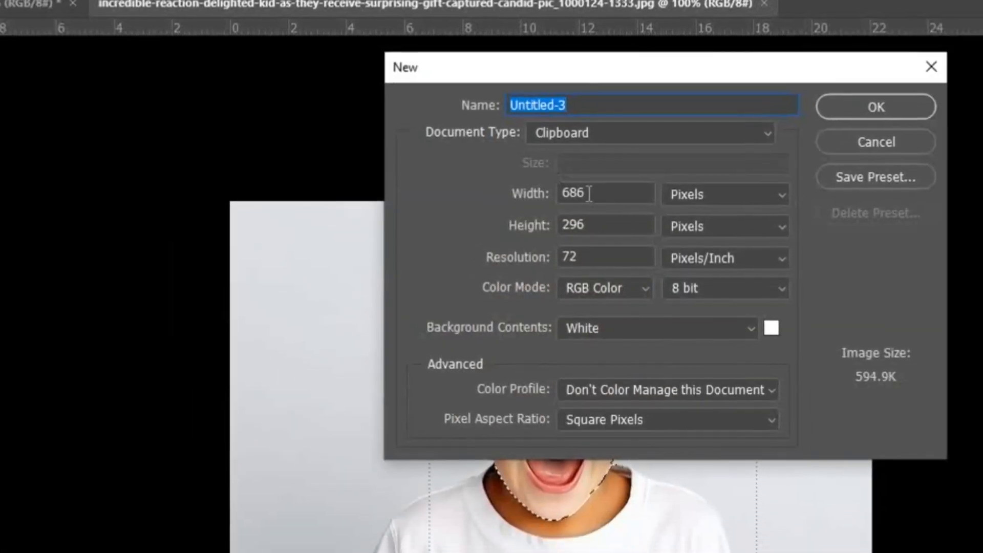
{"action": "left_click", "coordinate": [610, 198]}
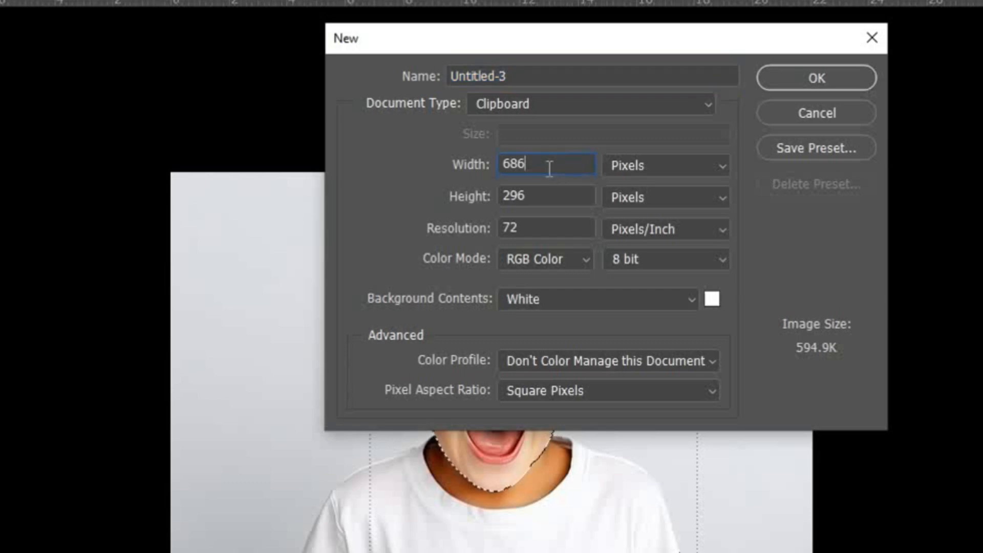
{"action": "key", "text": "BackSpace"}
{"action": "key", "text": "BackSpace"}
{"action": "key", "text": "BackSpace"}
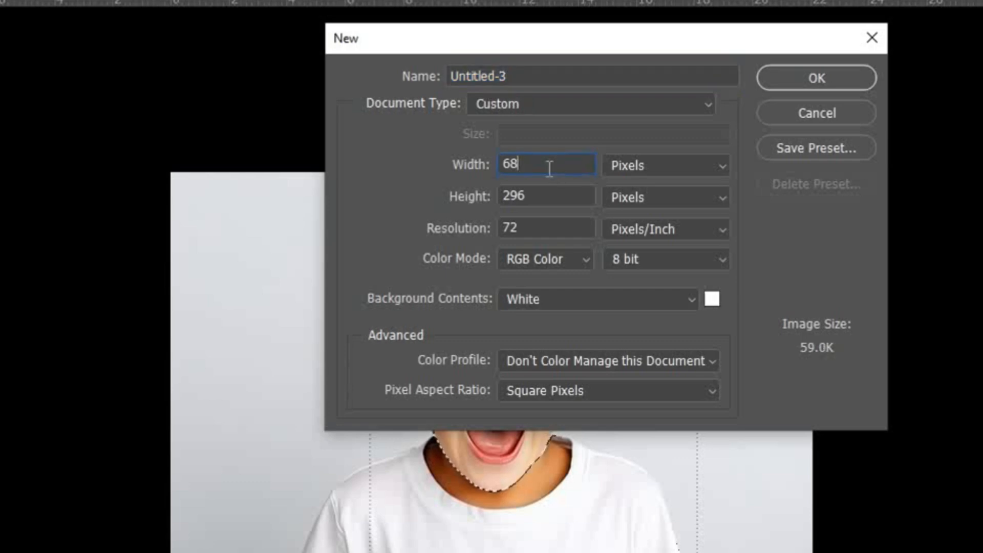
{"action": "type", "text": "1920"}
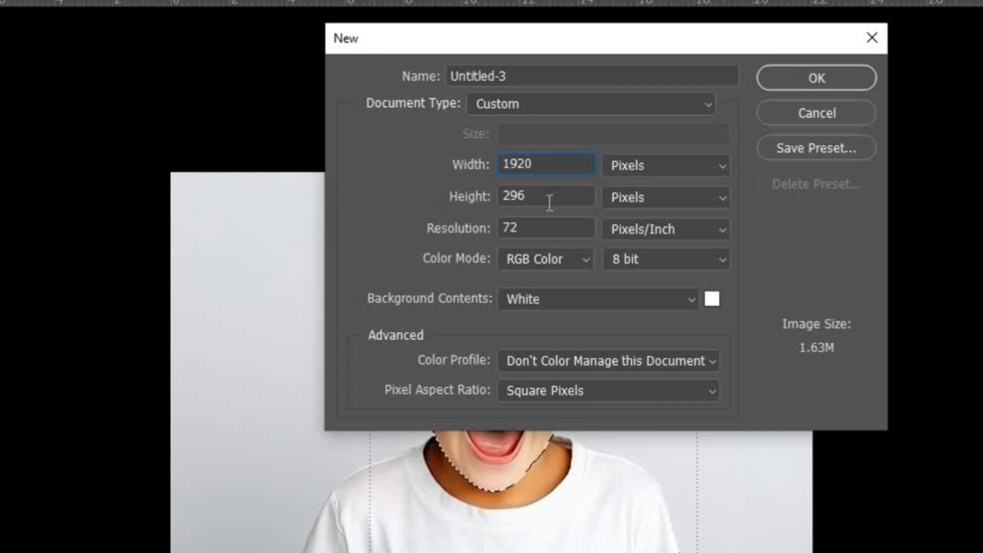
{"action": "key", "text": "Tab"}
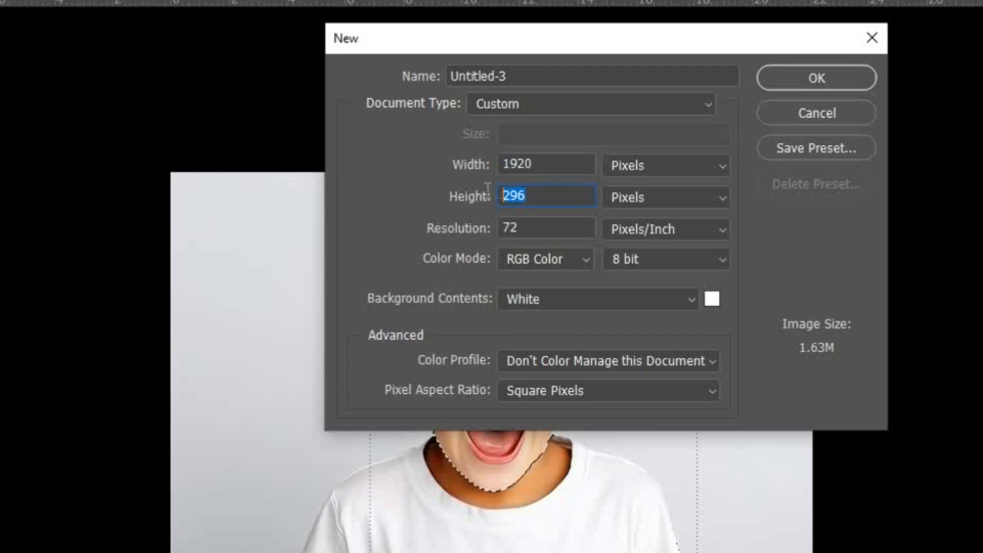
{"action": "type", "text": "1080"}
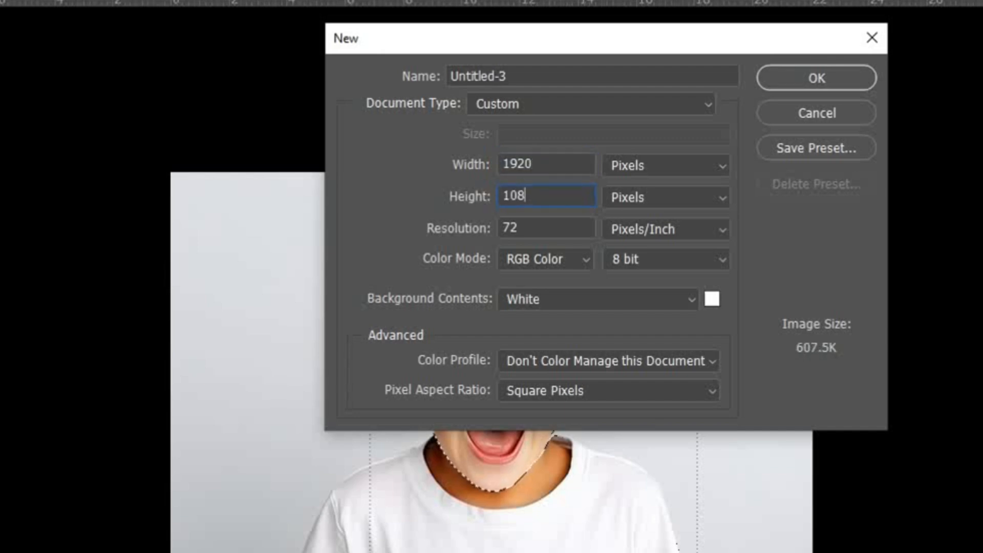
{"action": "left_click", "coordinate": [813, 76]}
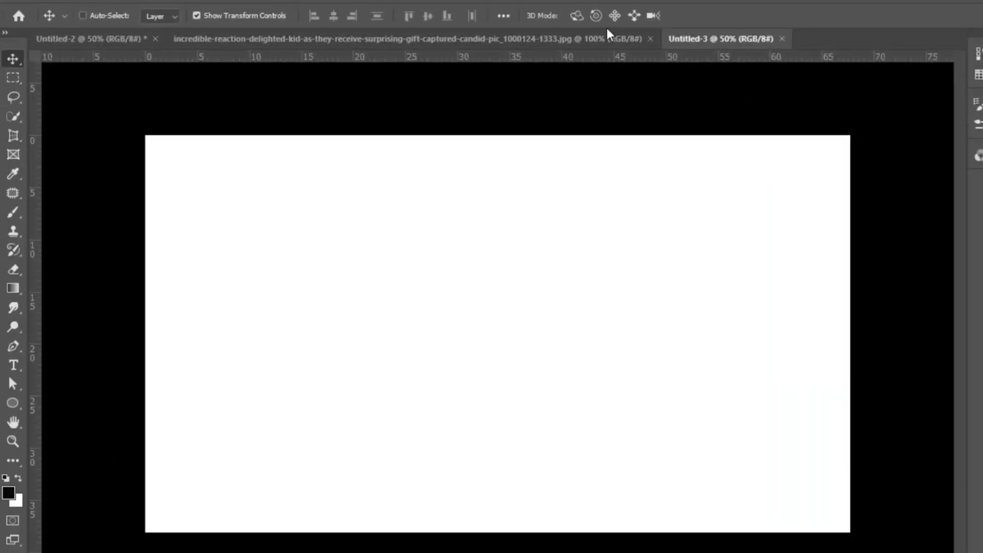
Step: Move the selected head into the new document, enlarge it to about 283%, and position it near the canvas centre
{"action": "left_click", "coordinate": [606, 36]}
{"action": "left_click_drag", "start_coordinate": [526, 289], "coordinate": [715, 201]}
{"action": "left_click_drag", "start_coordinate": [591, 276], "coordinate": [507, 404]}
{"action": "left_click_drag", "start_coordinate": [608, 252], "coordinate": [719, 154]}
{"action": "left_click_drag", "start_coordinate": [592, 276], "coordinate": [586, 310]}
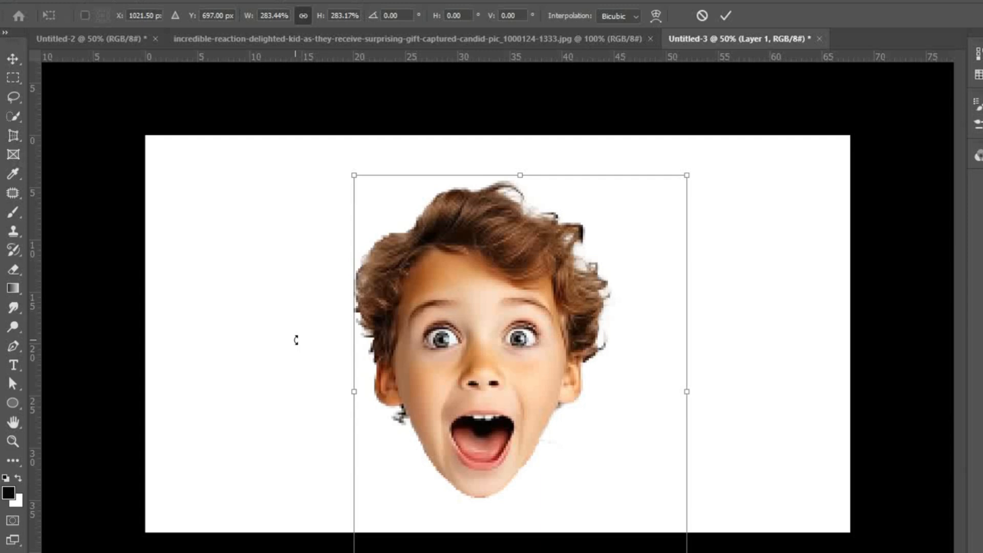
Step: Draw a closed Pen path around the hair with a curved lower edge across the forehead, and convert it to a selection
{"action": "left_click", "coordinate": [12, 346]}
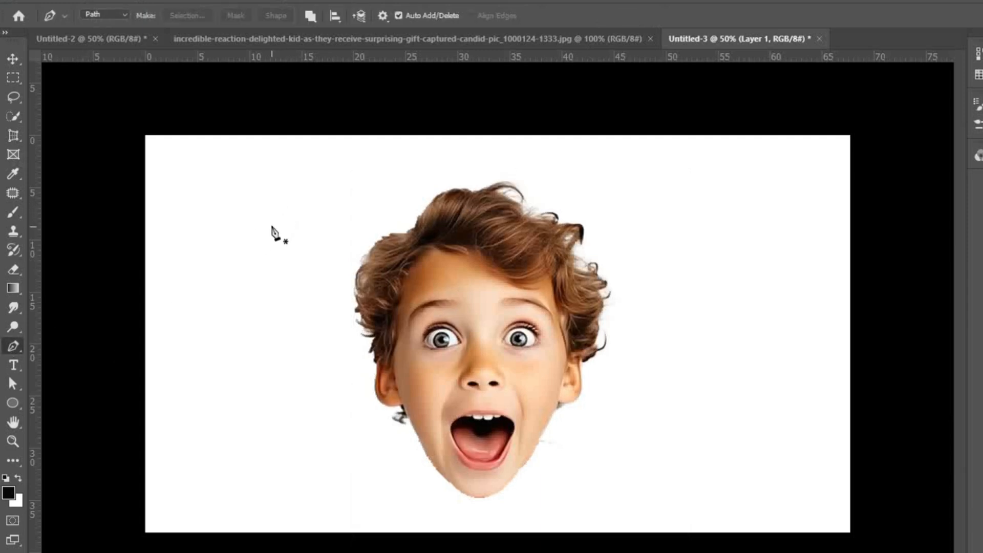
{"action": "left_click", "coordinate": [270, 236]}
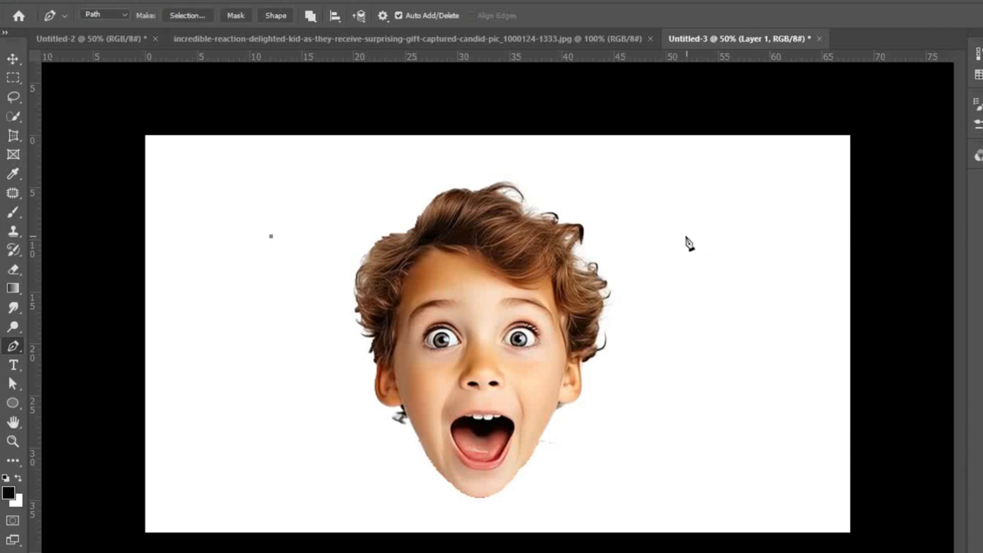
{"action": "key", "text": "ctrl+z"}
{"action": "left_click_drag", "start_coordinate": [709, 253], "coordinate": [917, 153]}
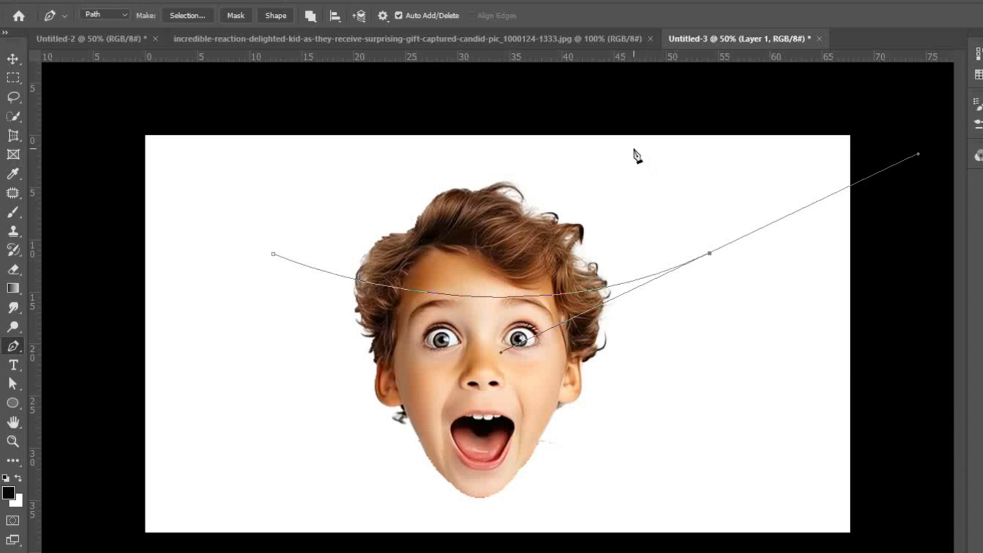
{"action": "left_click", "coordinate": [634, 149]}
{"action": "left_click", "coordinate": [379, 158]}
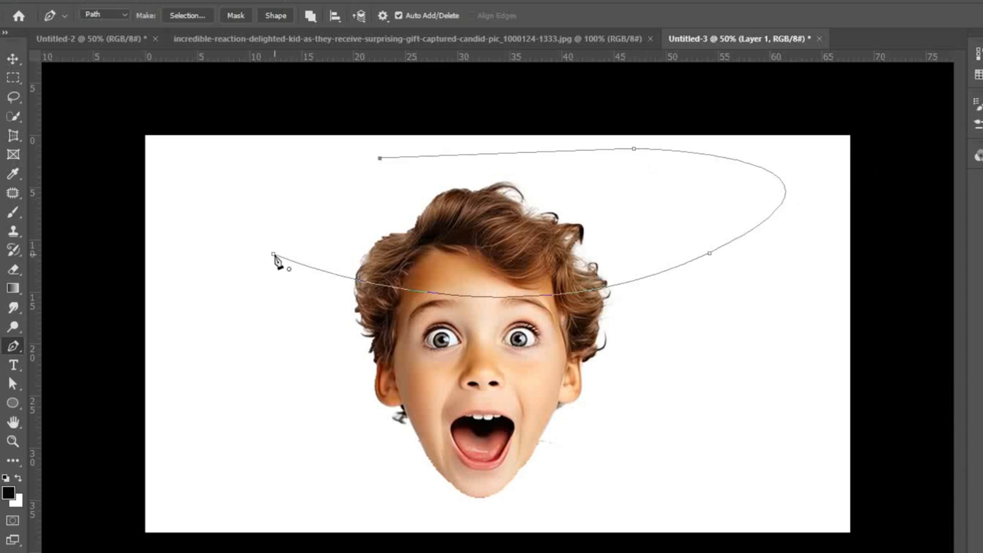
{"action": "left_click", "coordinate": [274, 254]}
{"action": "key", "text": "Return"}
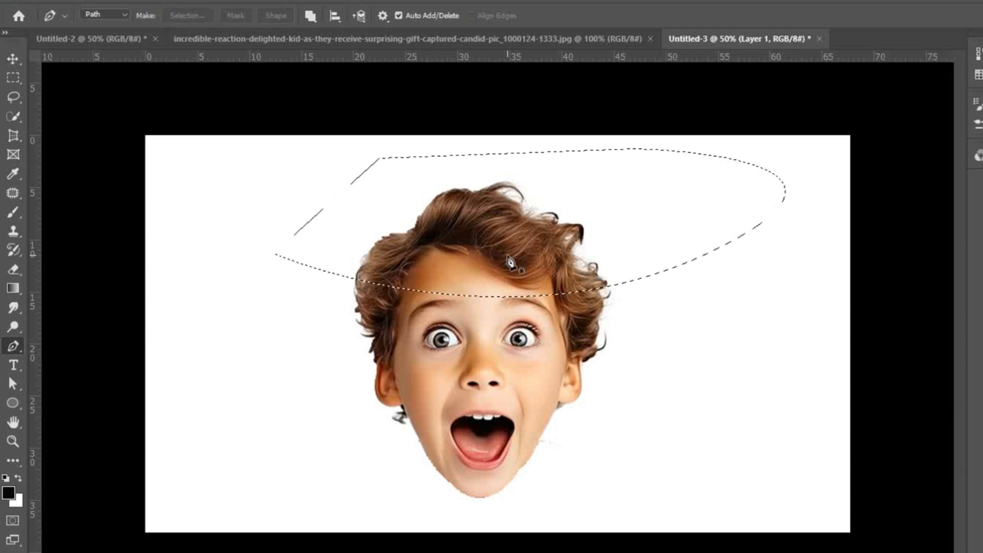
Step: Cut the selected hair and forehead onto a new layer and move the piece up, leaving a gap above the face
{"action": "key", "text": "ctrl+x"}
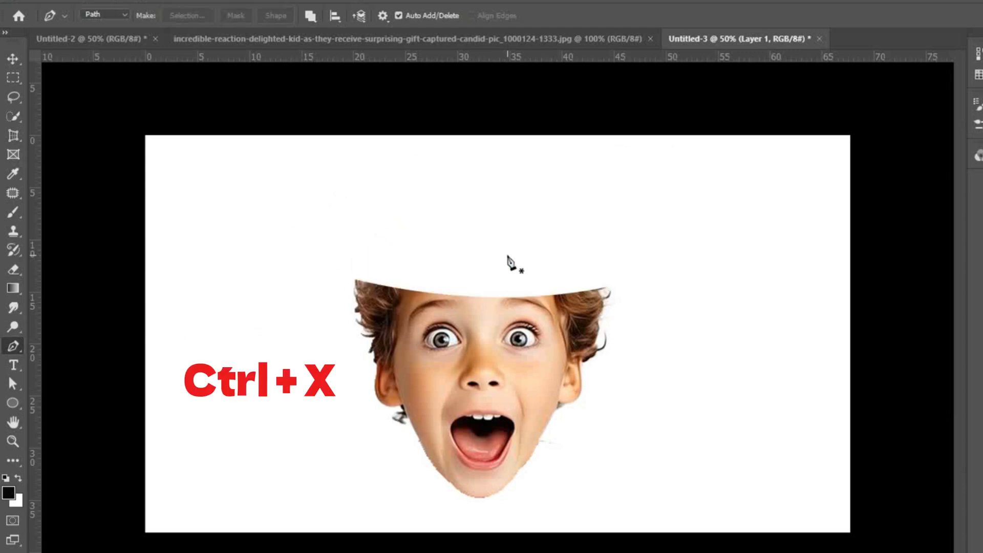
{"action": "key", "text": "ctrl+v"}
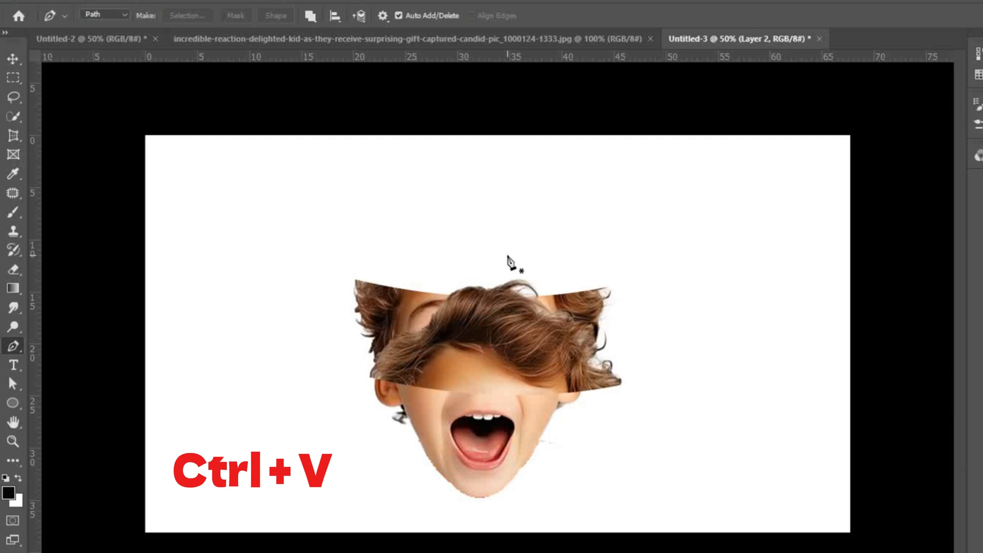
{"action": "left_click", "coordinate": [17, 61]}
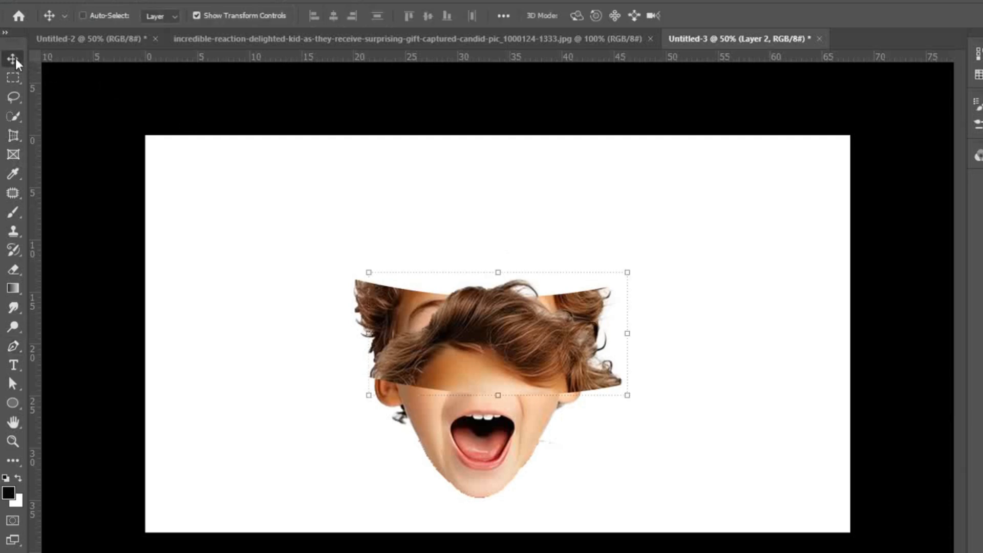
{"action": "left_click_drag", "start_coordinate": [522, 371], "coordinate": [518, 219]}
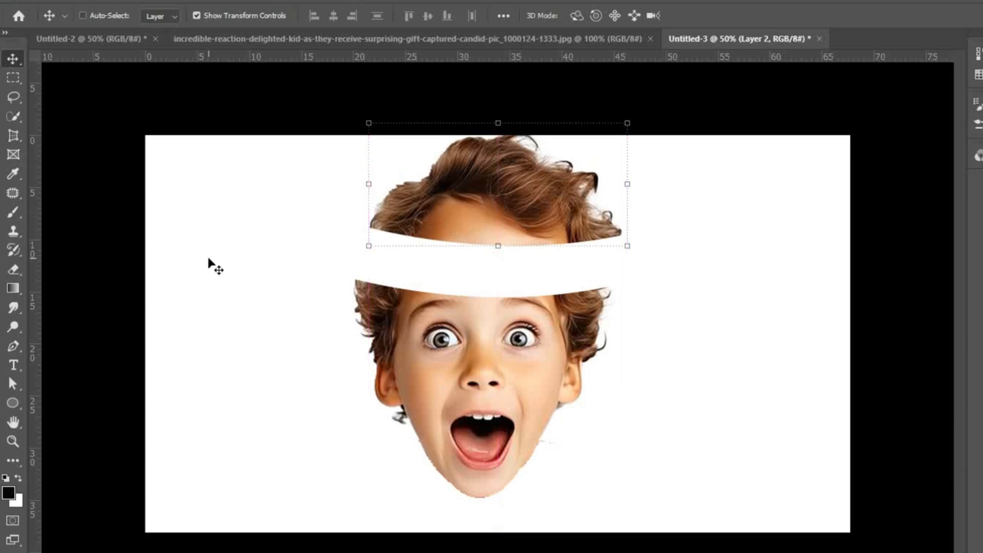
Step: On Layer 1, draw a closed Pen path around the eye area with a curved edge below the nose, and make it a selection
{"action": "left_click", "coordinate": [14, 347]}
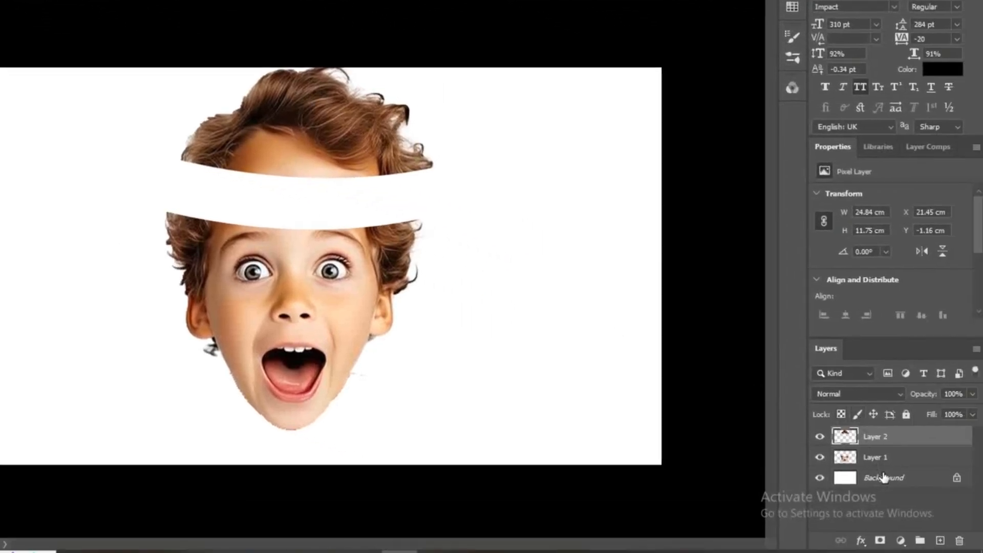
{"action": "left_click", "coordinate": [880, 459]}
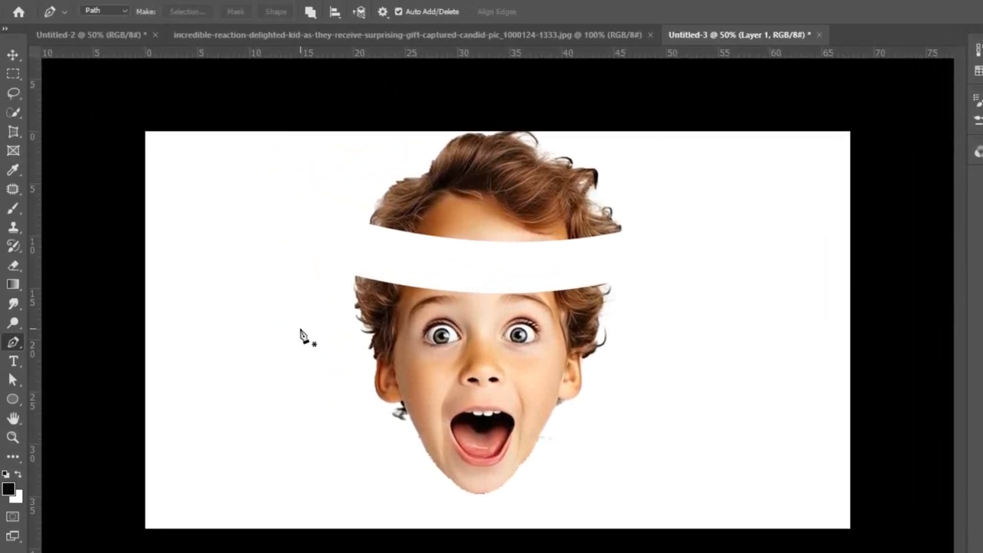
{"action": "left_click", "coordinate": [300, 329]}
{"action": "left_click_drag", "start_coordinate": [664, 335], "coordinate": [845, 217]}
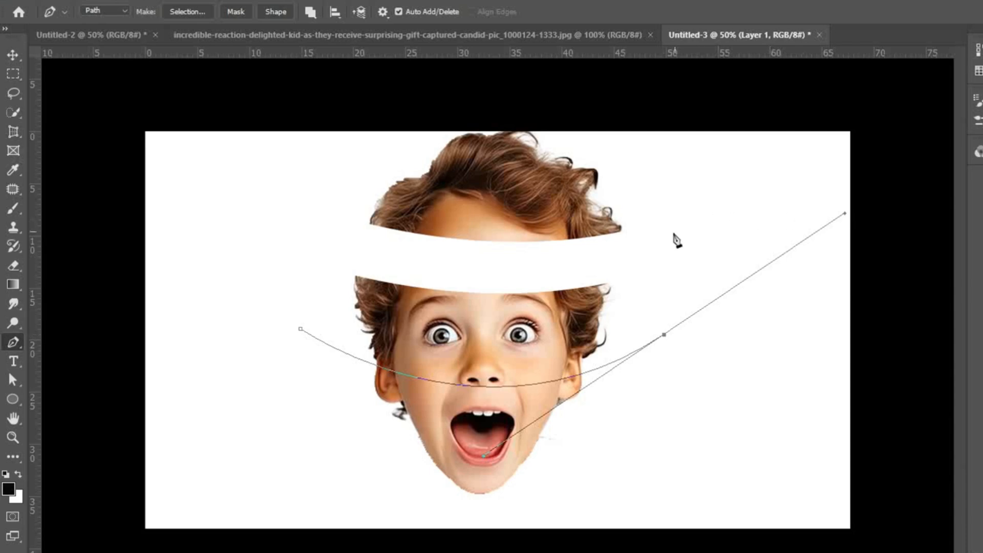
{"action": "left_click", "coordinate": [658, 237]}
{"action": "left_click", "coordinate": [465, 270]}
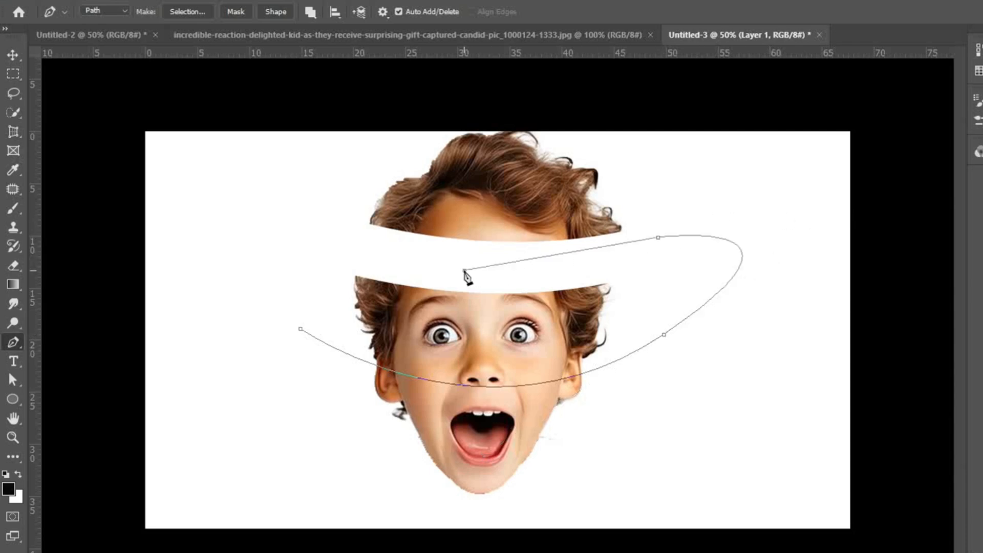
{"action": "mouse_move", "coordinate": [287, 230]}
{"action": "left_mouse_down"}
{"action": "mouse_move", "coordinate": [302, 333]}
{"action": "mouse_move", "coordinate": [289, 247]}
{"action": "left_mouse_up"}
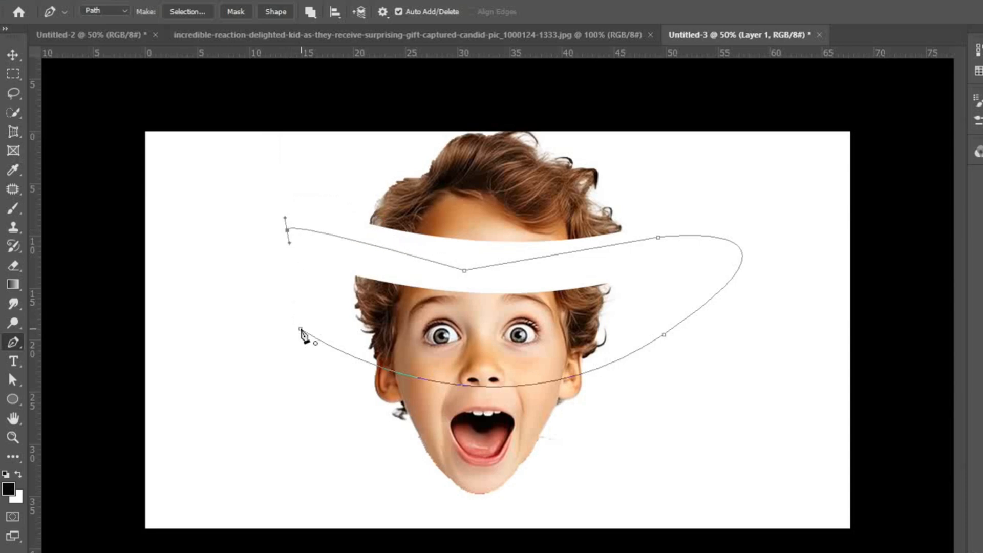
{"action": "key", "text": "Return"}
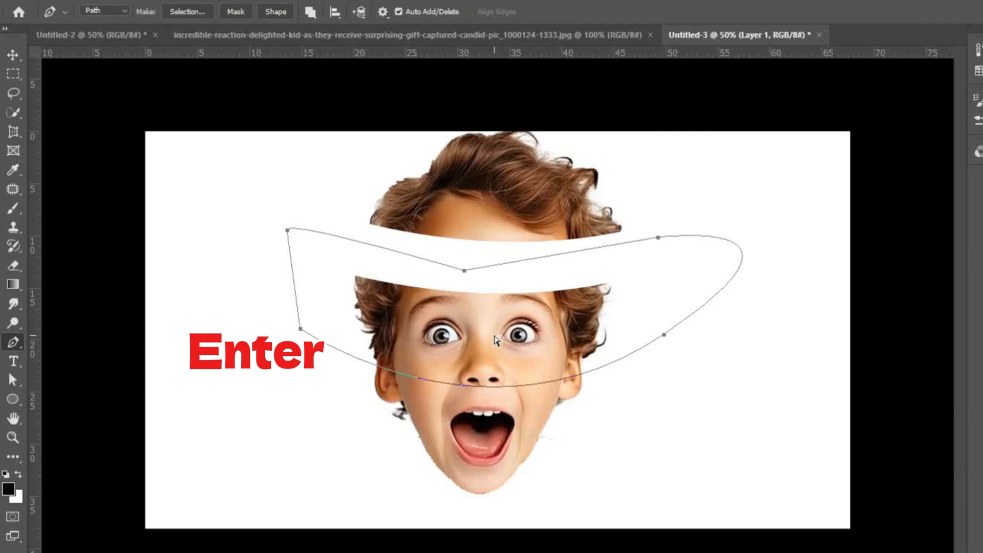
Step: Cut the selected eye section onto its own layer and move the mouth piece on Layer 1 down to separate it
{"action": "key", "text": "ctrl+x"}
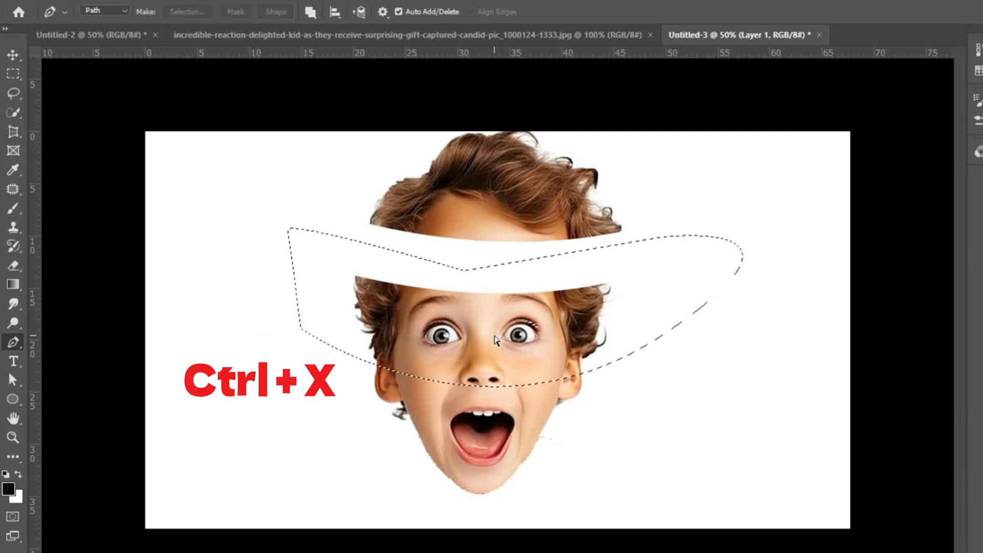
{"action": "key", "text": "ctrl+v"}
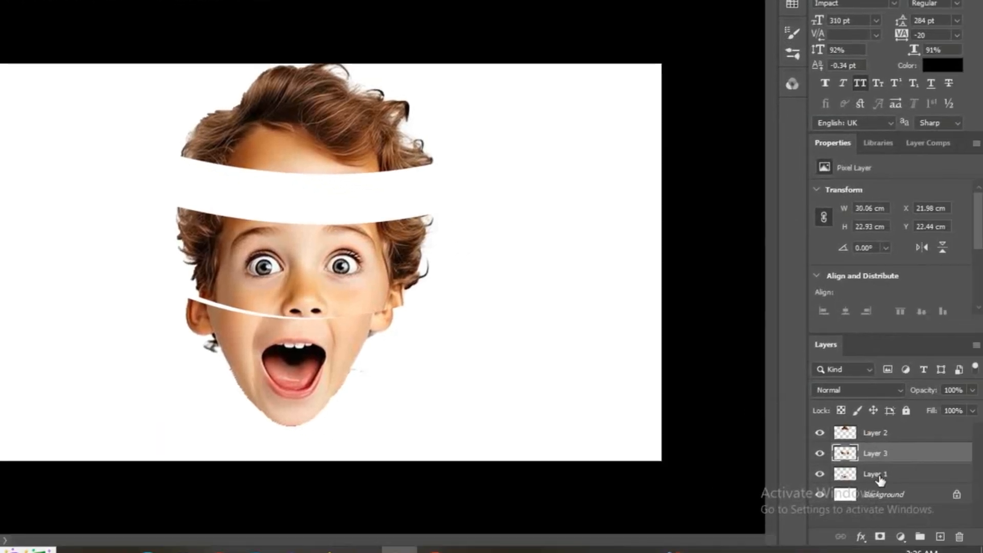
{"action": "left_click", "coordinate": [878, 476]}
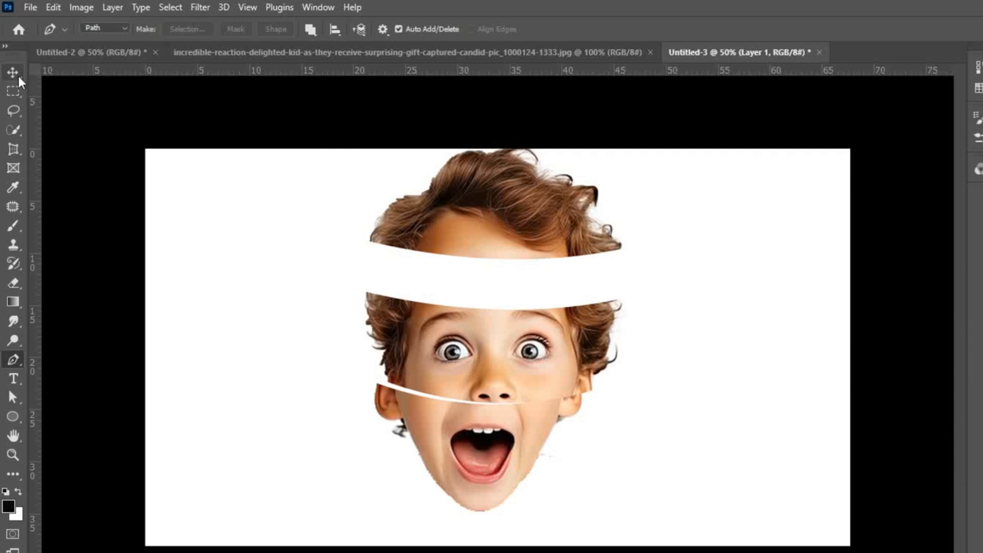
{"action": "key", "text": "v"}
{"action": "left_click_drag", "start_coordinate": [499, 450], "coordinate": [507, 484]}
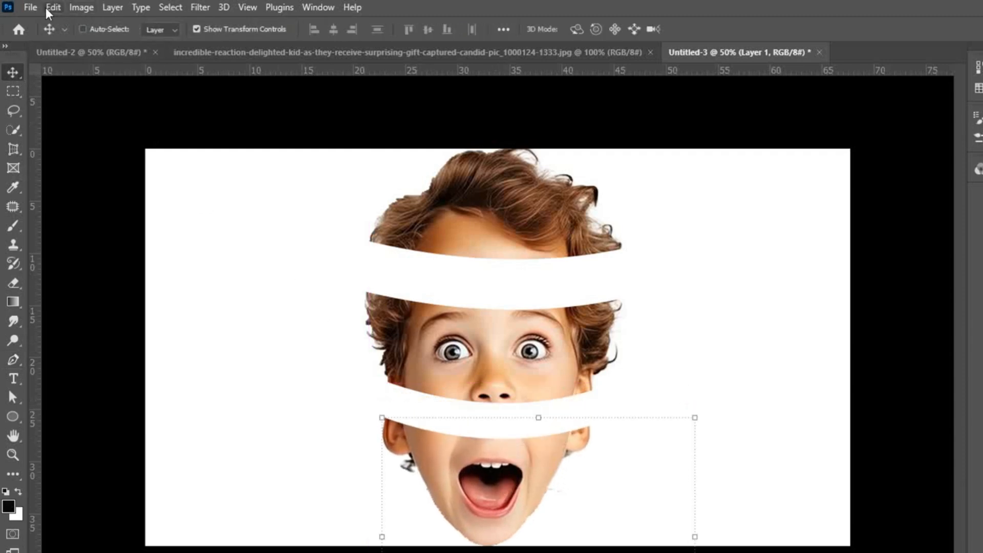
Step: Open the round wood slice image images.jpg
{"action": "left_click", "coordinate": [26, 7]}
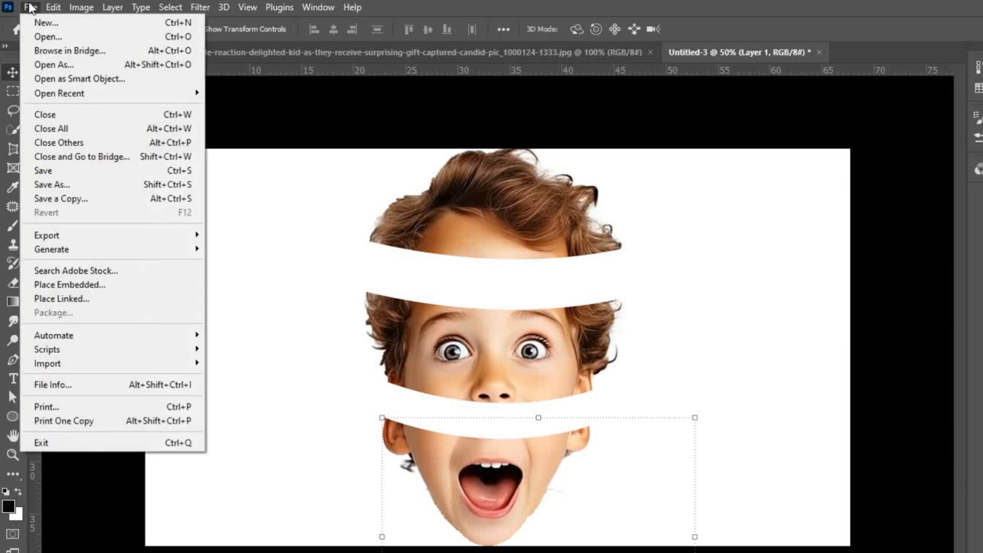
{"action": "left_click", "coordinate": [52, 42]}
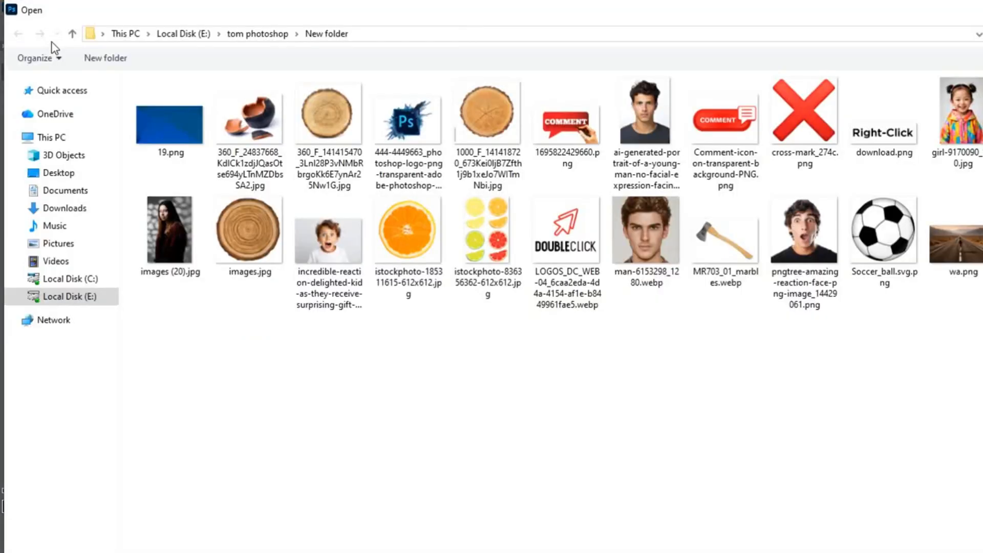
{"action": "double_click", "coordinate": [250, 223]}
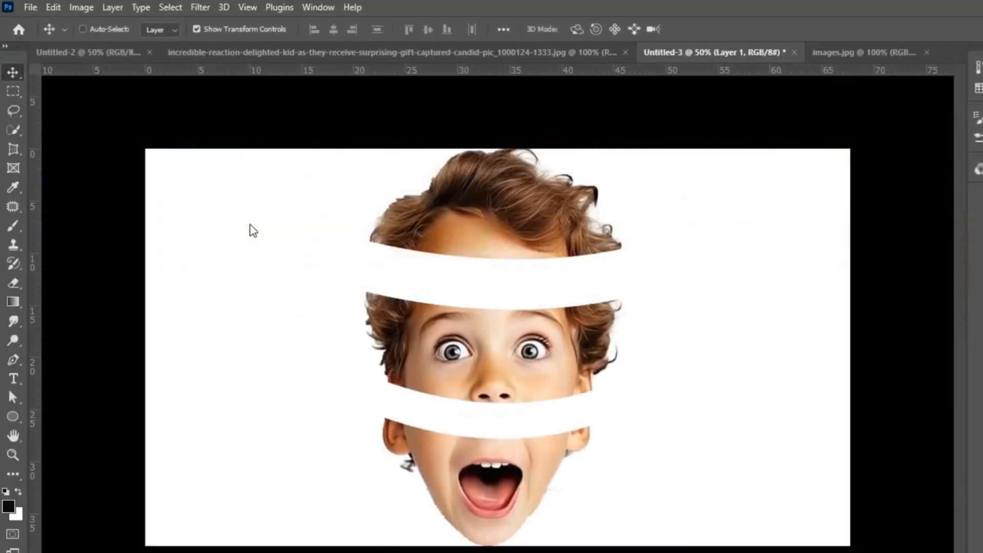
Step: Select the whole round wood slice, including its bark edge, with the Quick Selection tool at brush size 150
{"action": "left_click", "coordinate": [11, 132]}
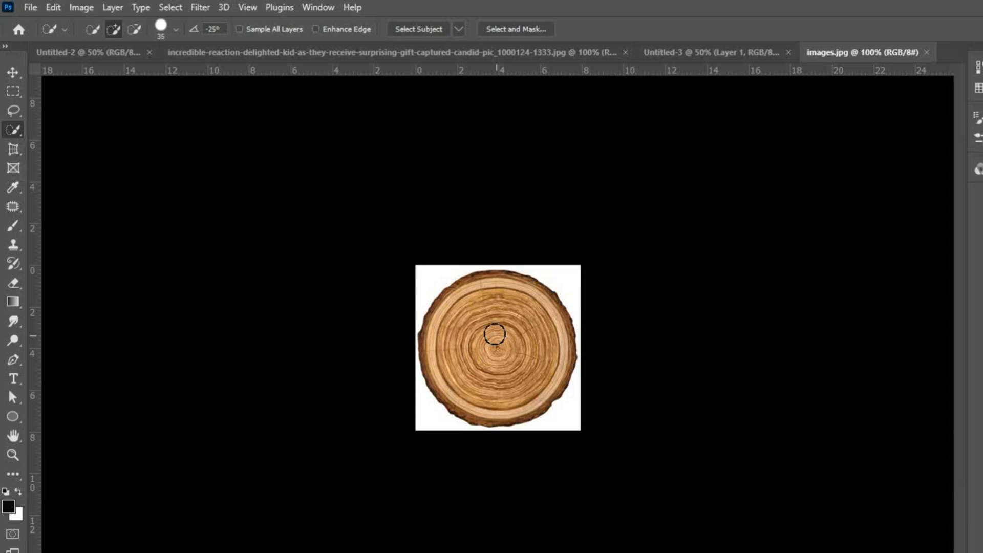
{"action": "key", "text": "]"}
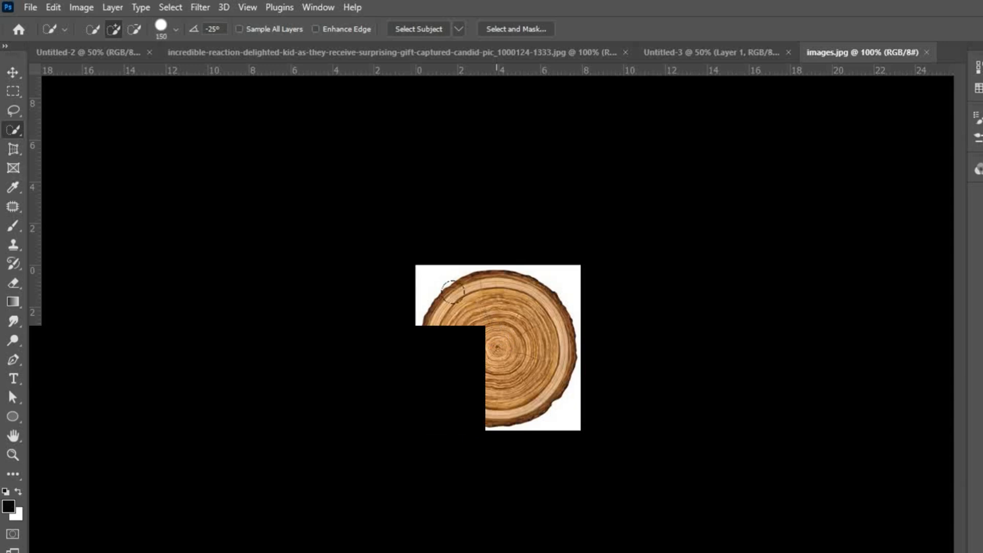
{"action": "left_click_drag", "start_coordinate": [496, 336], "coordinate": [487, 343]}
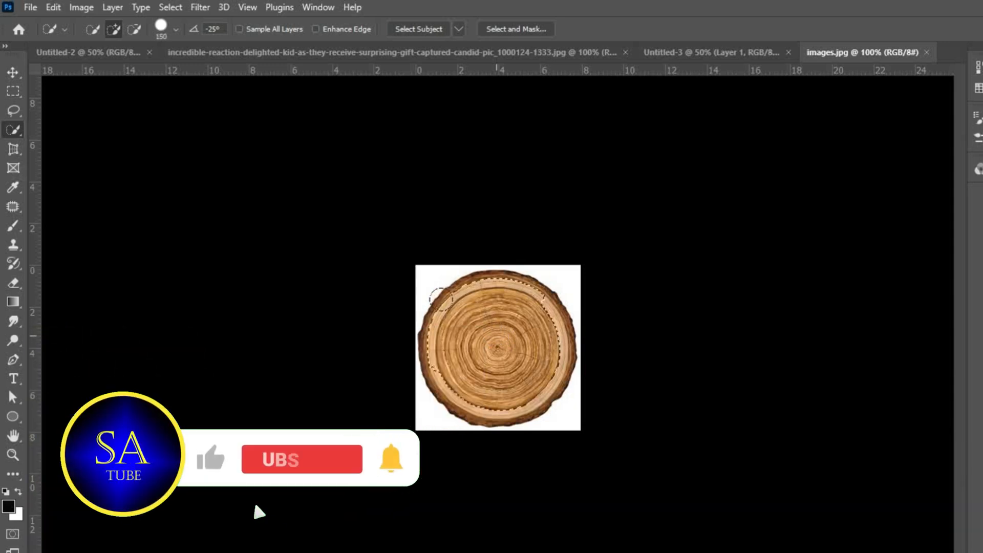
{"action": "left_click", "coordinate": [441, 298]}
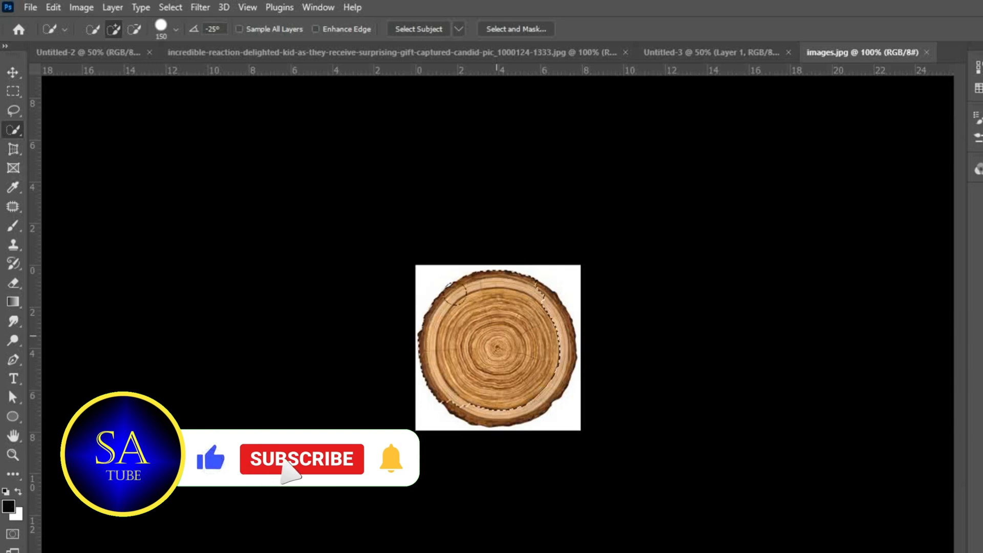
{"action": "left_click", "coordinate": [461, 296]}
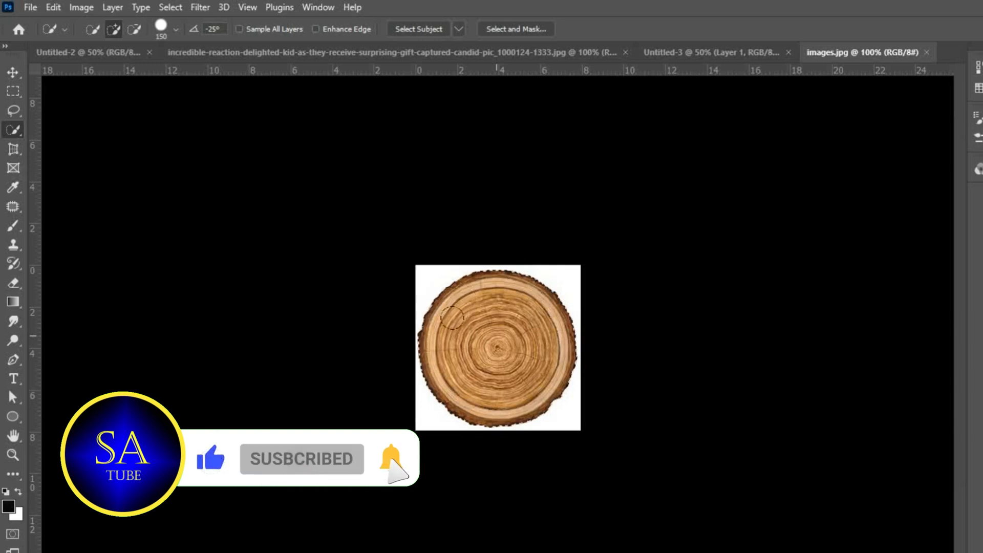
Step: Move the selected wood slice into the Untitled-3 document, placing it over the mouth piece
{"action": "left_click", "coordinate": [13, 72]}
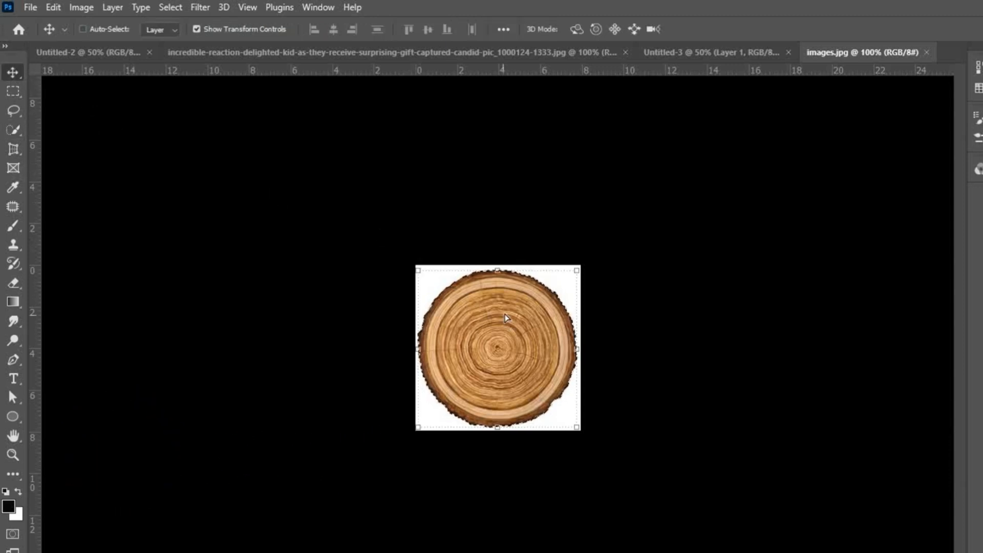
{"action": "left_click_drag", "start_coordinate": [505, 318], "coordinate": [705, 9]}
{"action": "left_click_drag", "start_coordinate": [697, 53], "coordinate": [696, 52]}
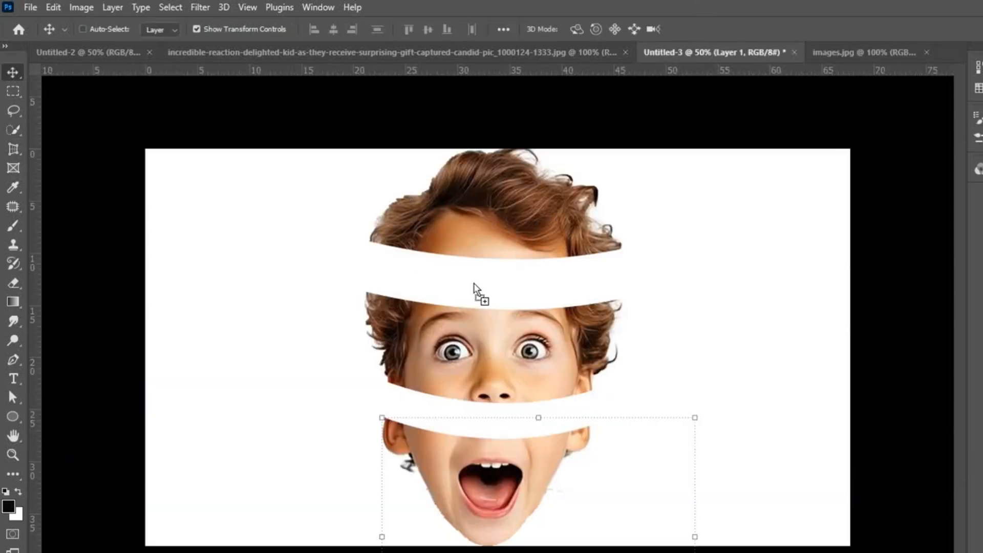
{"action": "left_click_drag", "start_coordinate": [462, 464], "coordinate": [461, 466]}
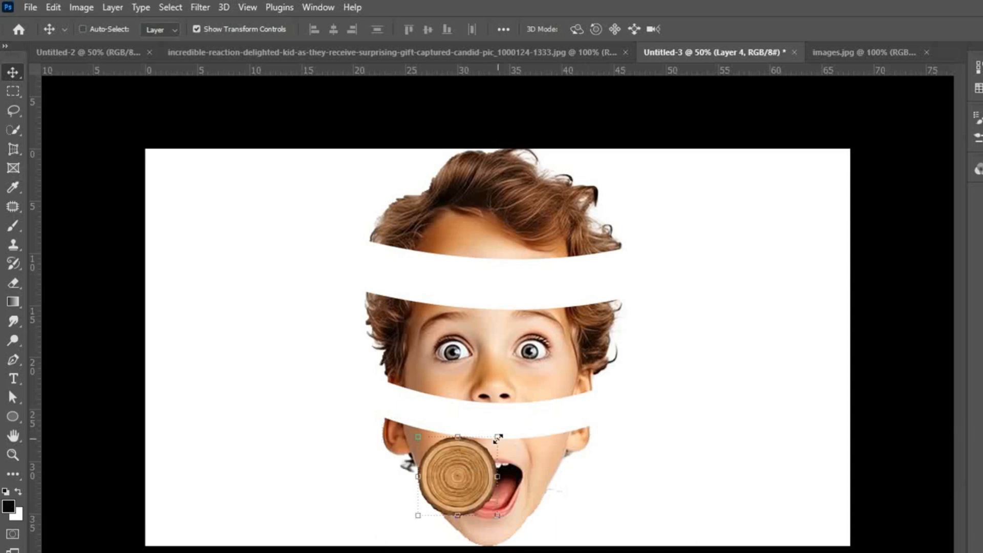
Step: Scale the wood slice to about 256% width and 47% height with a slight vertical skew, fitting it across the mouth piece's cut top
{"action": "left_click_drag", "start_coordinate": [498, 437], "coordinate": [471, 425]}
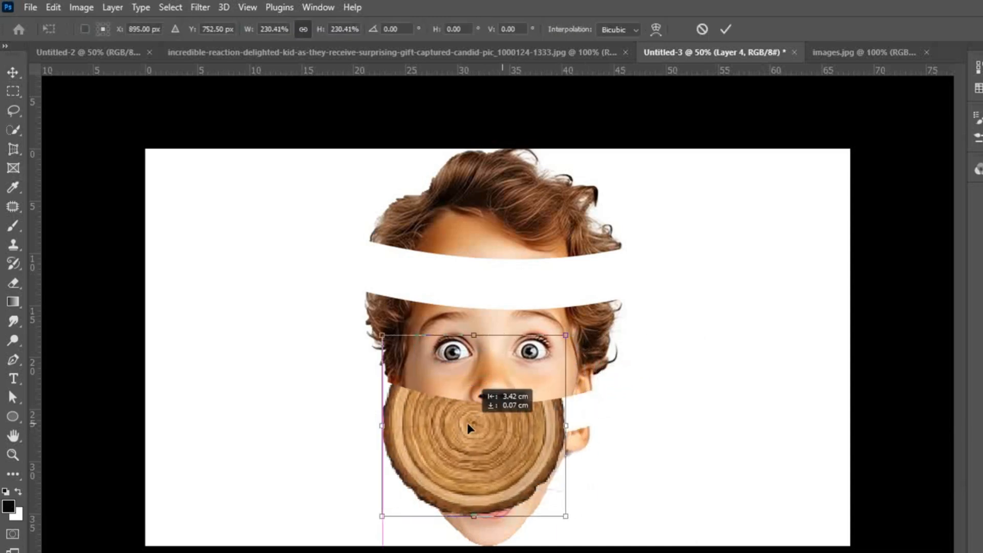
{"action": "left_click_drag", "start_coordinate": [475, 339], "coordinate": [483, 418]}
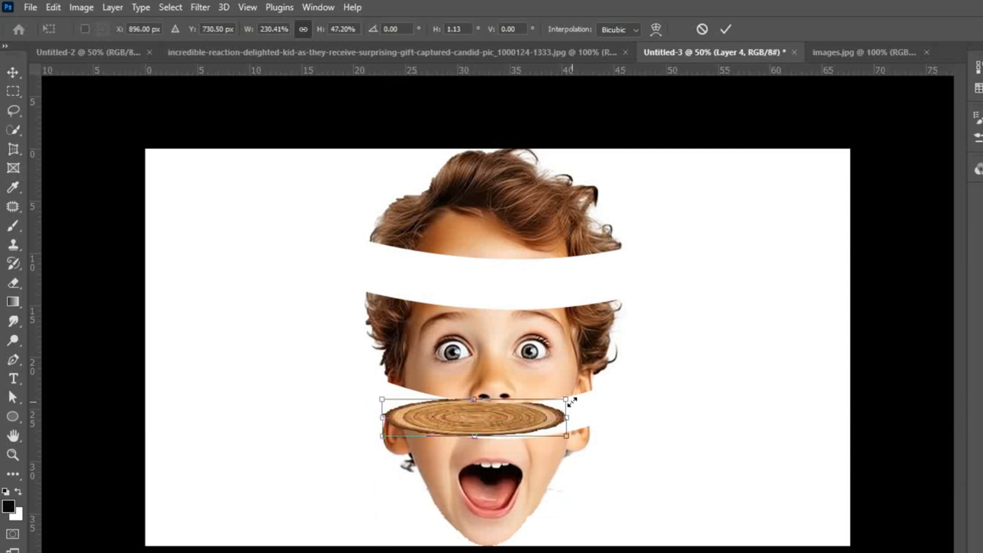
{"action": "left_click_drag", "start_coordinate": [579, 398], "coordinate": [593, 427]}
{"action": "left_click_drag", "start_coordinate": [383, 415], "coordinate": [388, 417]}
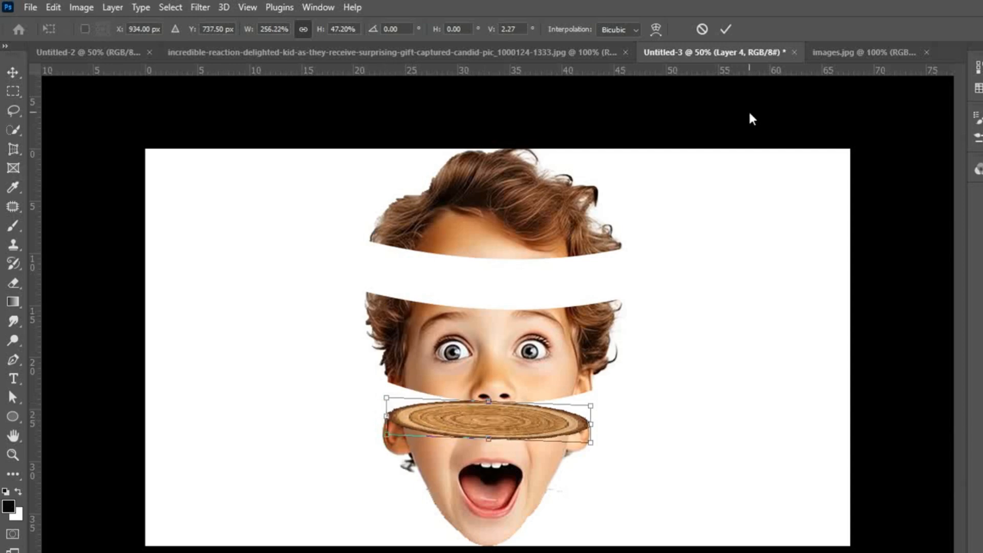
{"action": "left_click", "coordinate": [724, 27]}
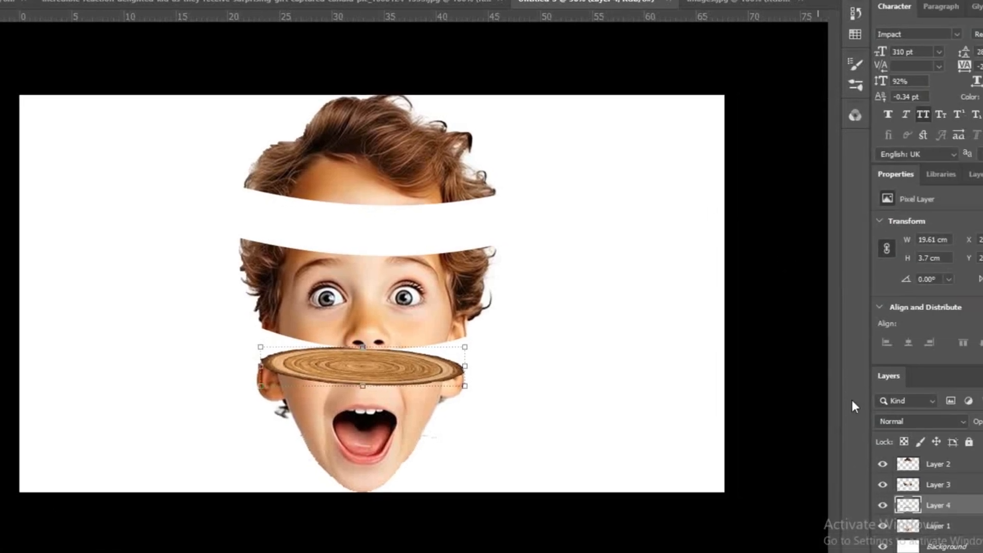
Step: Duplicate the wood slice layer, place the copy above Layer 3 and move it onto the top of the eye section
{"action": "key", "text": "ctrl+j"}
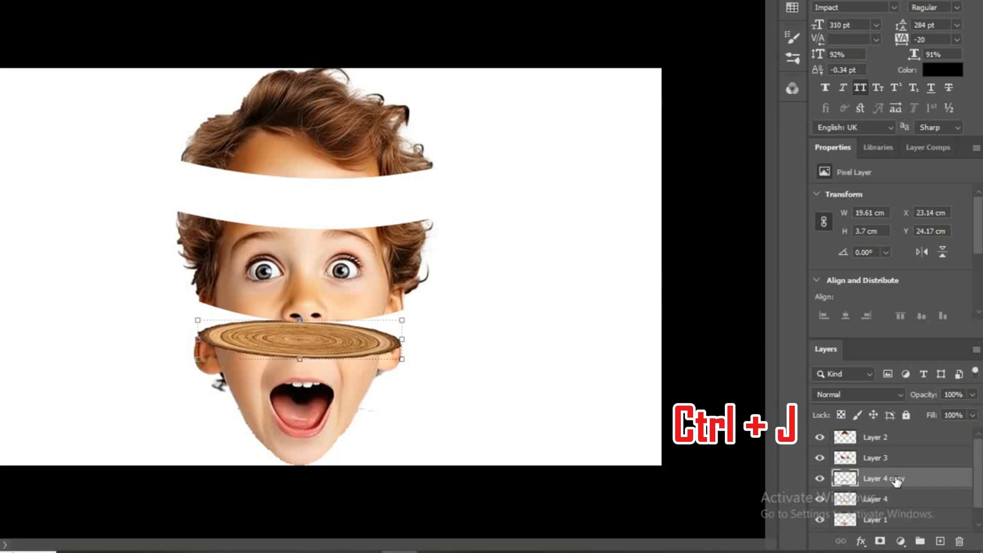
{"action": "left_click_drag", "start_coordinate": [896, 480], "coordinate": [896, 447]}
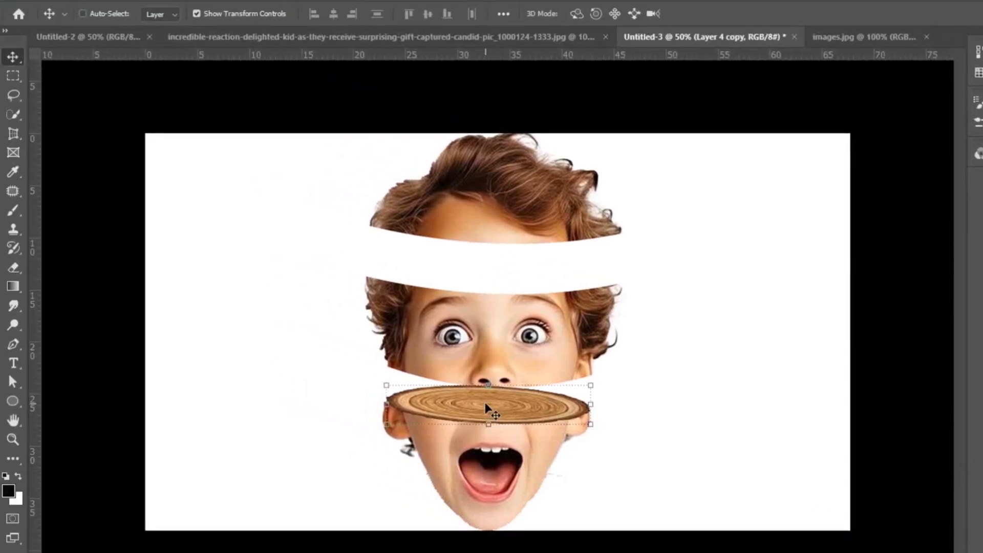
{"action": "left_click_drag", "start_coordinate": [298, 342], "coordinate": [273, 205]}
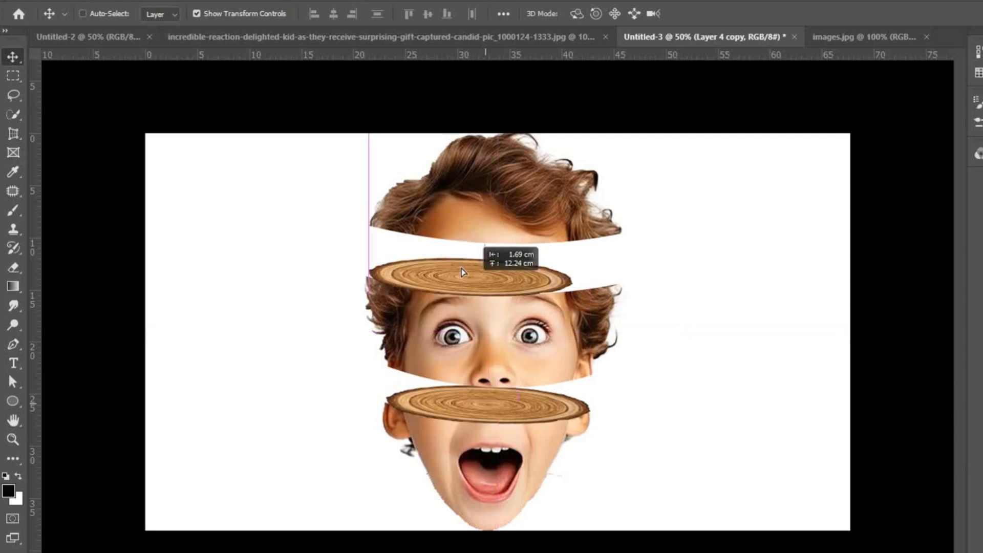
{"action": "left_click_drag", "start_coordinate": [462, 272], "coordinate": [462, 276]}
Step: Stretch the copied wood slice to about 118% width with a slight vertical skew so it spans the eye section's cut top
{"action": "left_click_drag", "start_coordinate": [571, 276], "coordinate": [610, 282]}
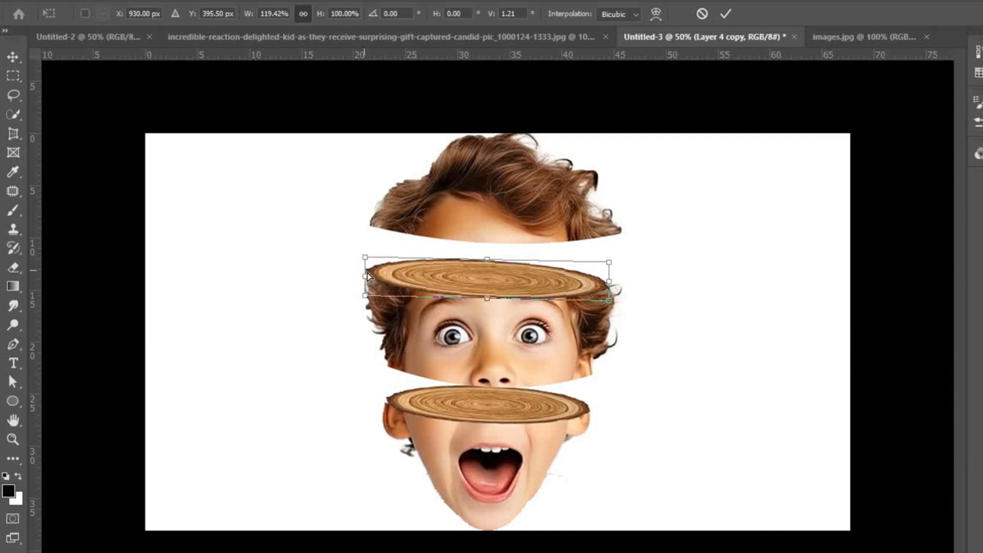
{"action": "mouse_move", "coordinate": [367, 275]}
{"action": "left_mouse_down"}
{"action": "mouse_move", "coordinate": [375, 273]}
{"action": "mouse_move", "coordinate": [368, 279]}
{"action": "left_mouse_up"}
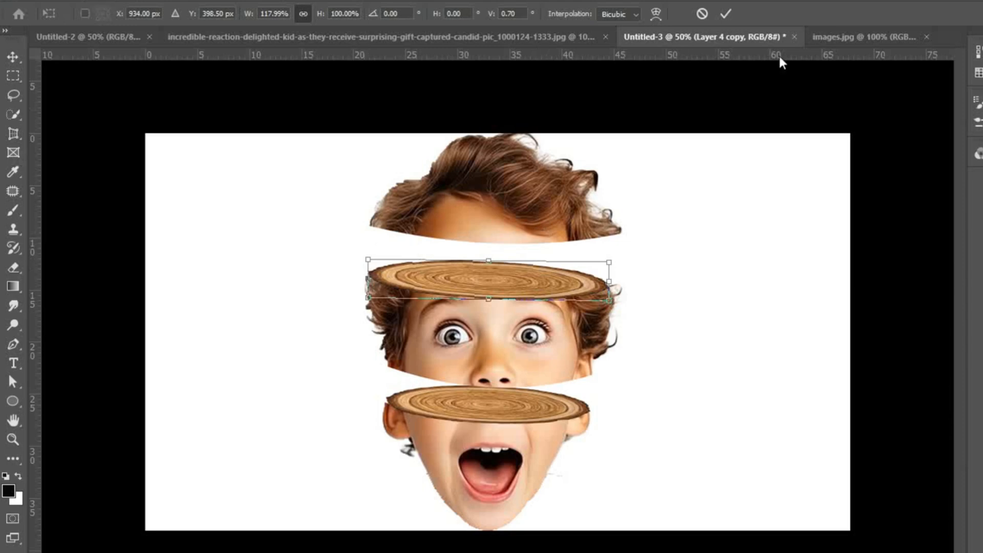
{"action": "left_click", "coordinate": [728, 14]}
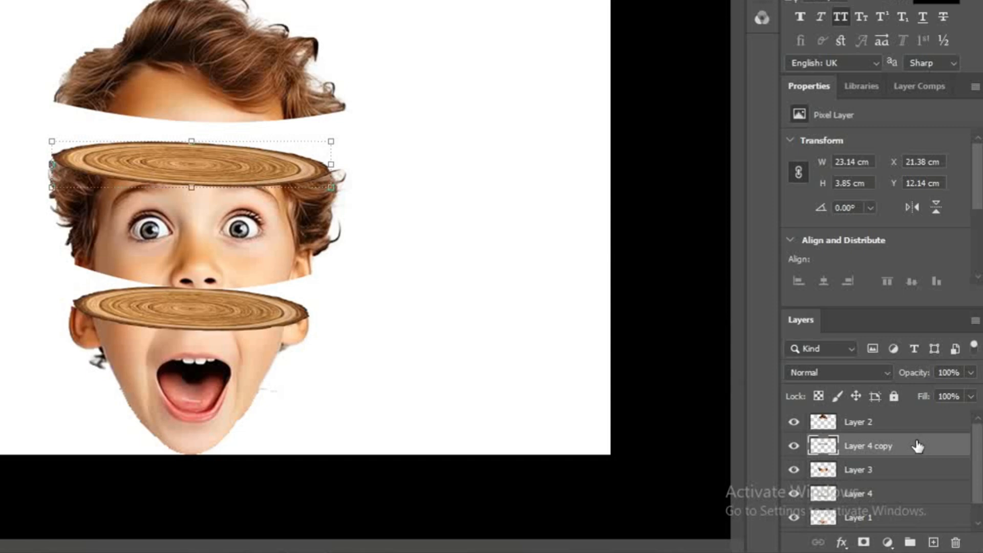
Step: Group the mouth piece on Layer 1 with its wood slice on Layer 4
{"action": "scroll", "coordinate": [979, 491], "scroll_direction": "down", "scroll_amount": 1}
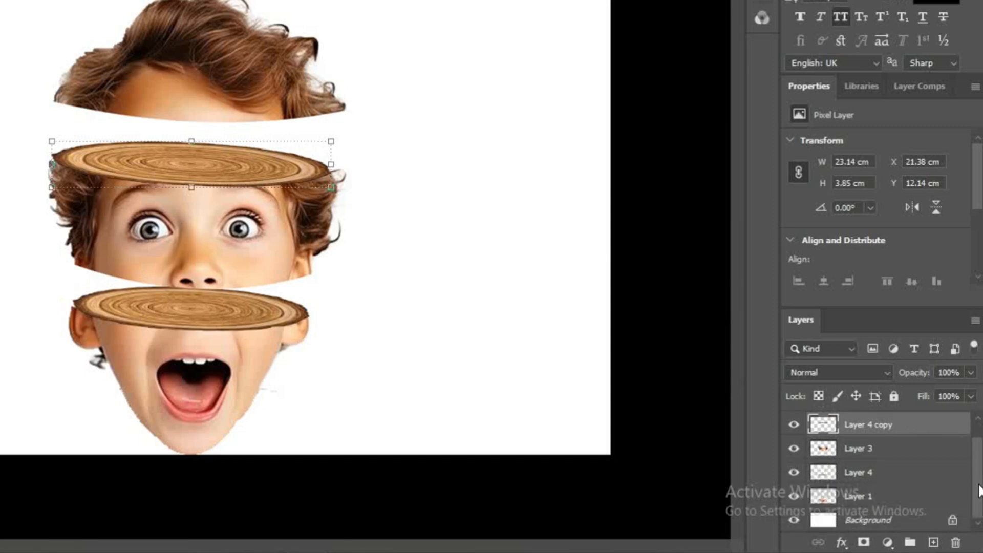
{"action": "left_click", "coordinate": [870, 499]}
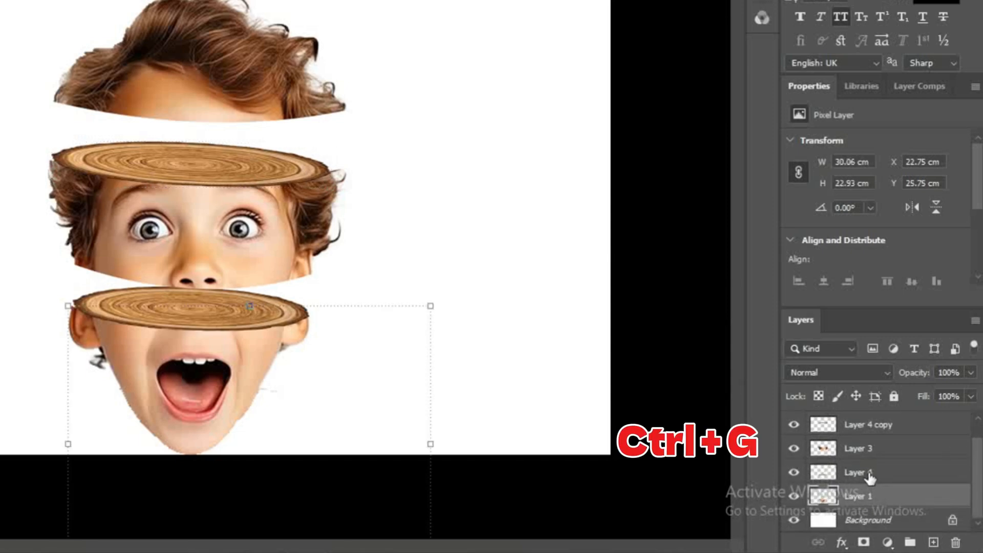
{"action": "left_click", "coordinate": [869, 474], "text": "ctrl"}
{"action": "key", "text": "ctrl+g"}
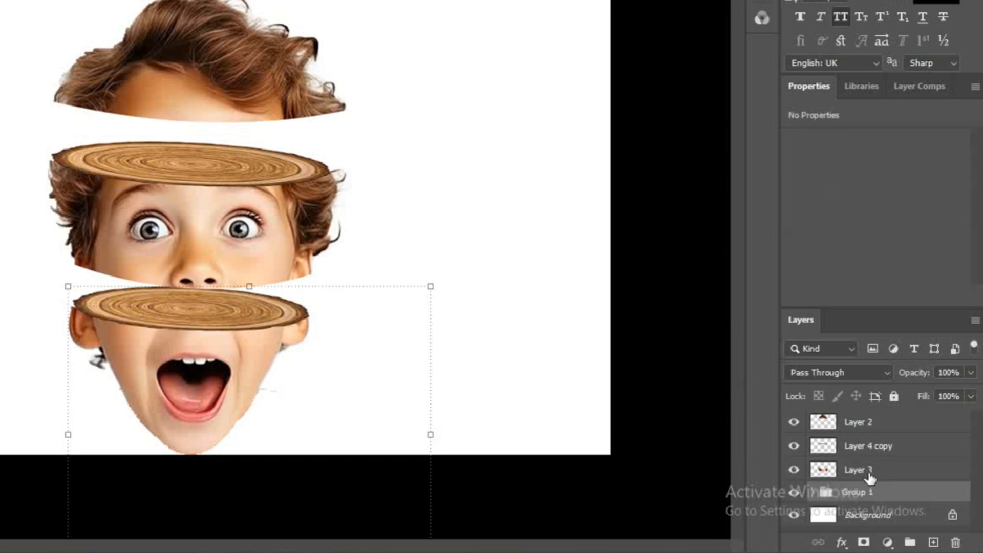
Step: Group the eye section on Layer 3 with its wood slice on Layer 4 copy
{"action": "left_click", "coordinate": [868, 448]}
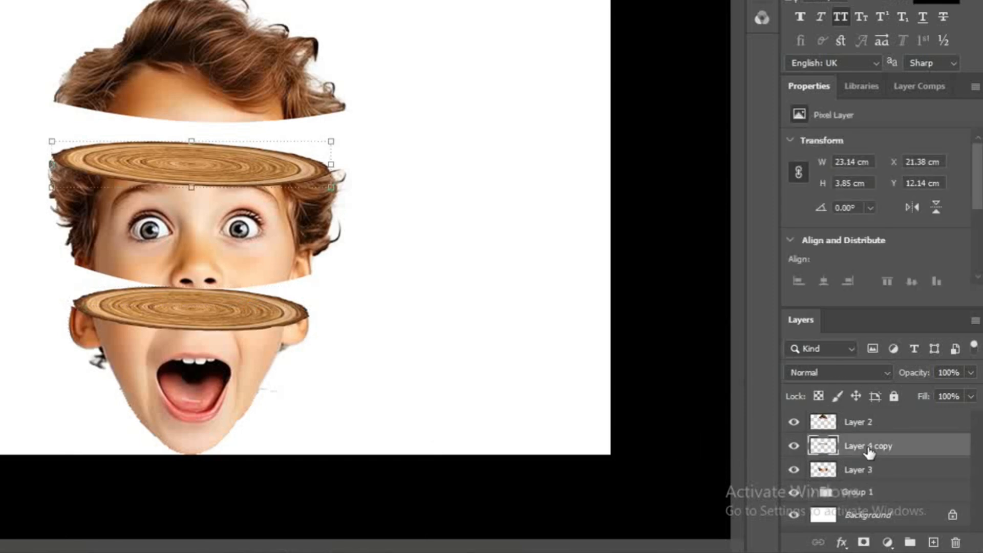
{"action": "left_click", "coordinate": [856, 473], "text": "ctrl"}
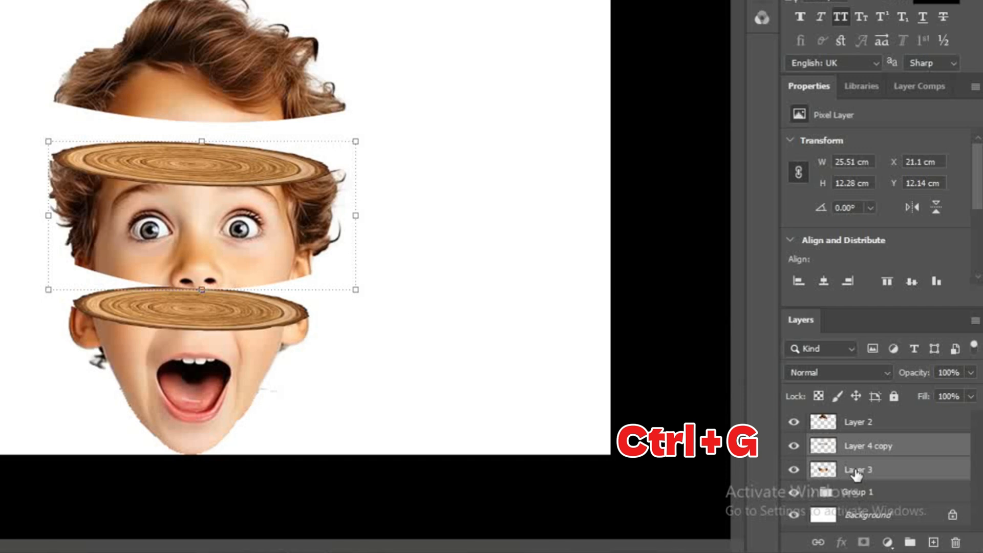
{"action": "key", "text": "ctrl+g"}
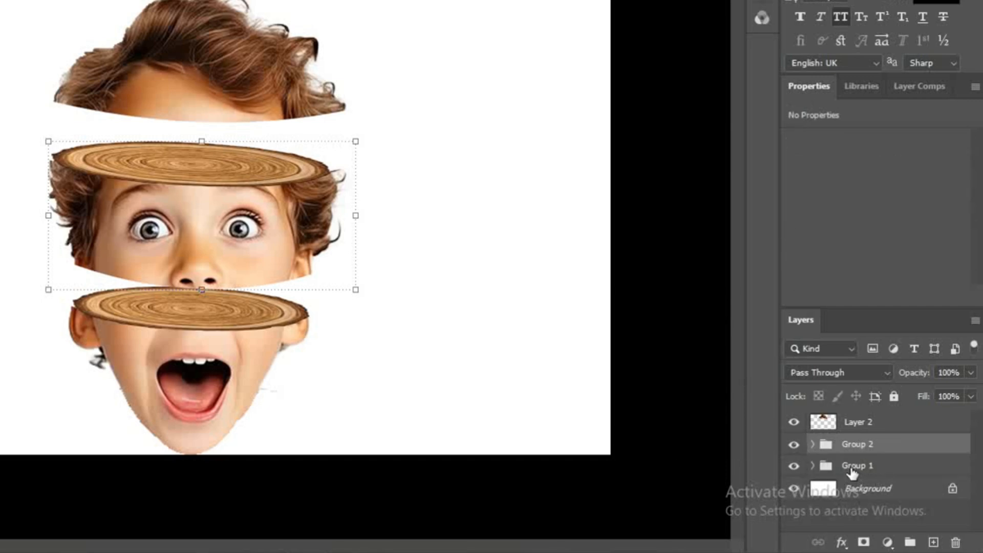
Step: Rotate Group 1 slightly counterclockwise and move it up until the wood slice's right edge meets the eye section
{"action": "left_click", "coordinate": [853, 467]}
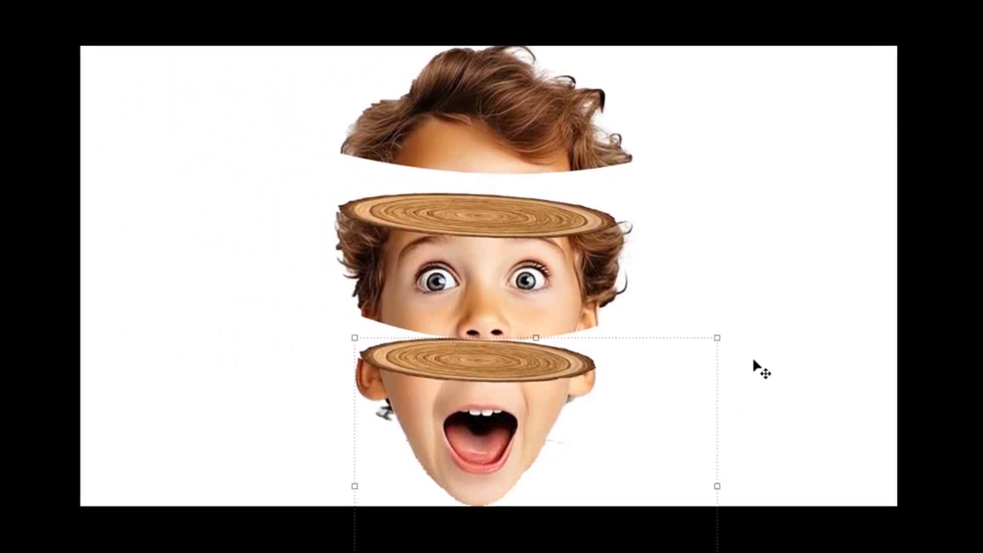
{"action": "left_click_drag", "start_coordinate": [731, 333], "coordinate": [727, 302]}
{"action": "left_click_drag", "start_coordinate": [575, 379], "coordinate": [596, 356]}
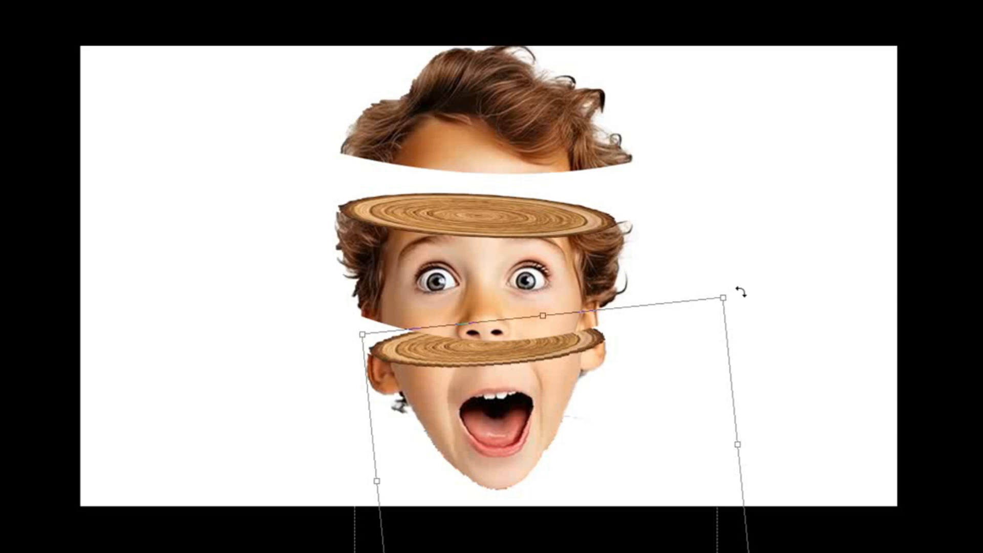
{"action": "left_click_drag", "start_coordinate": [740, 291], "coordinate": [718, 287]}
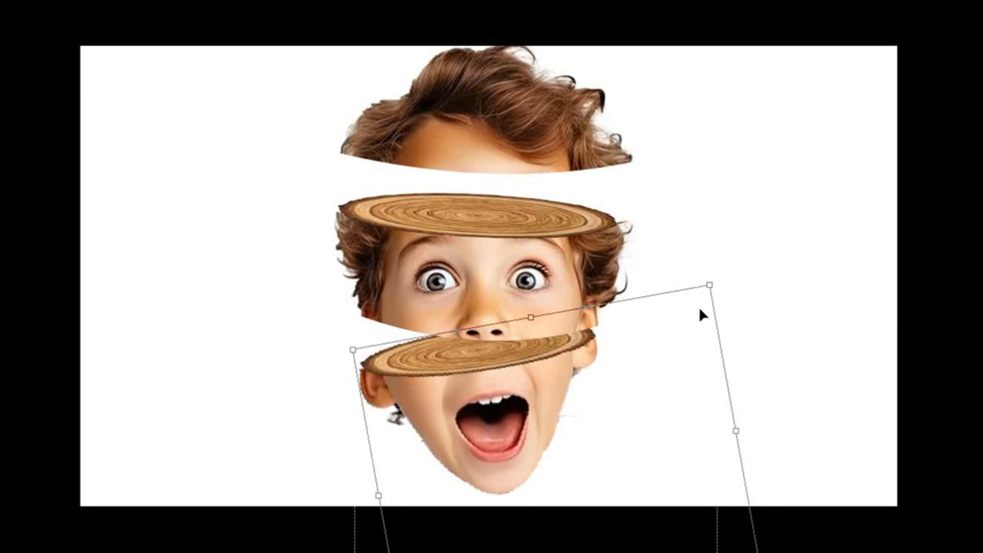
{"action": "left_click_drag", "start_coordinate": [637, 349], "coordinate": [639, 348]}
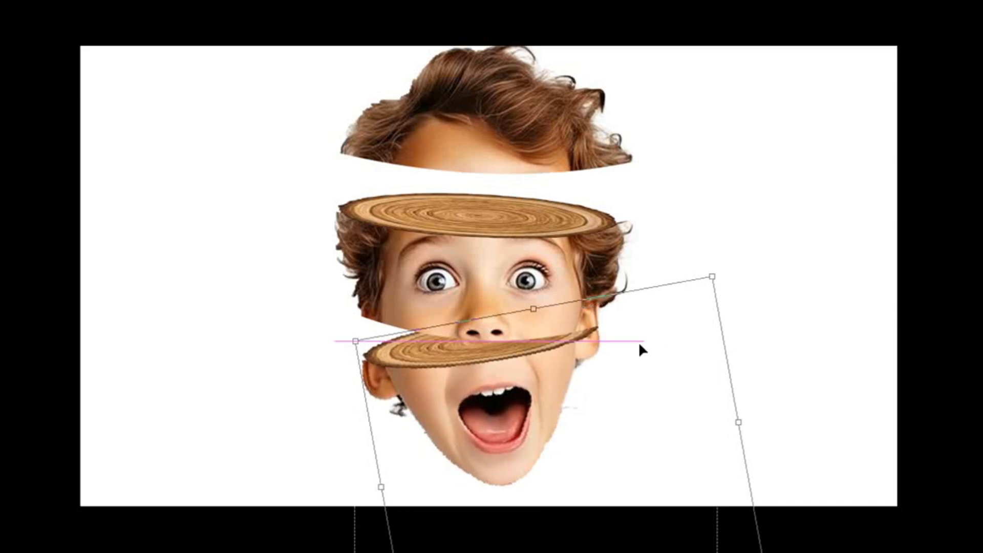
{"action": "key", "text": "Up"}
{"action": "key", "text": "Up"}
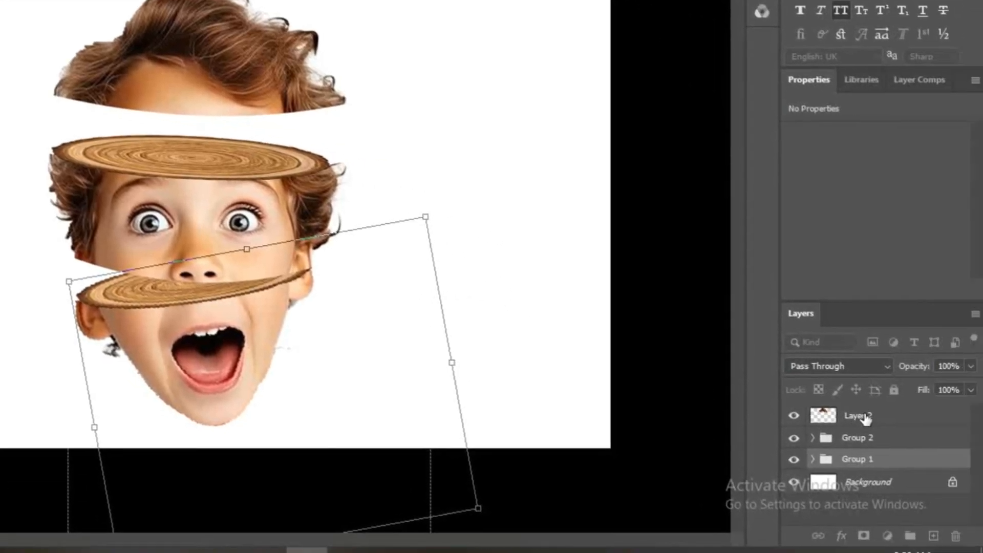
Step: Move the hair piece on Layer 2 down and to the right so it rests on the upper wood slice
{"action": "left_click", "coordinate": [863, 416]}
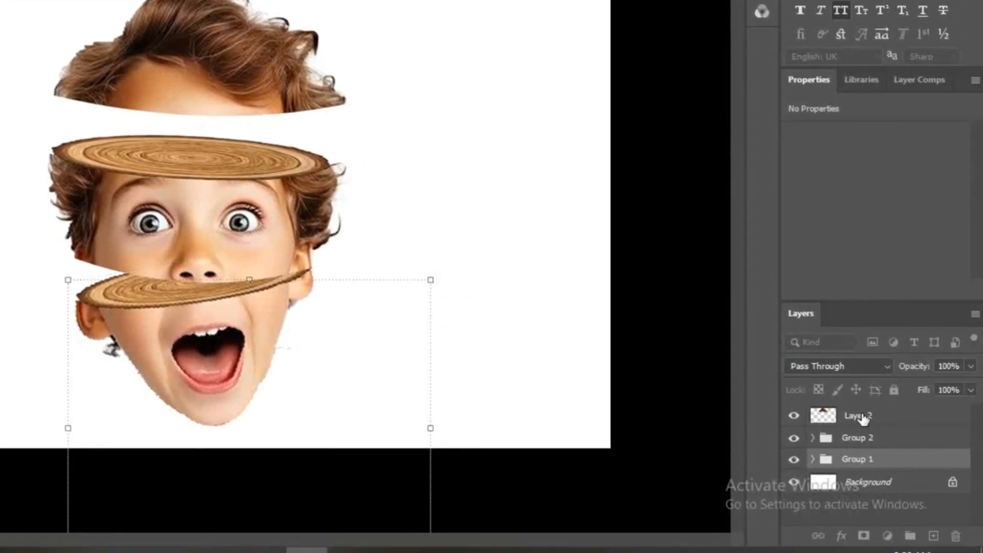
{"action": "left_click", "coordinate": [863, 416]}
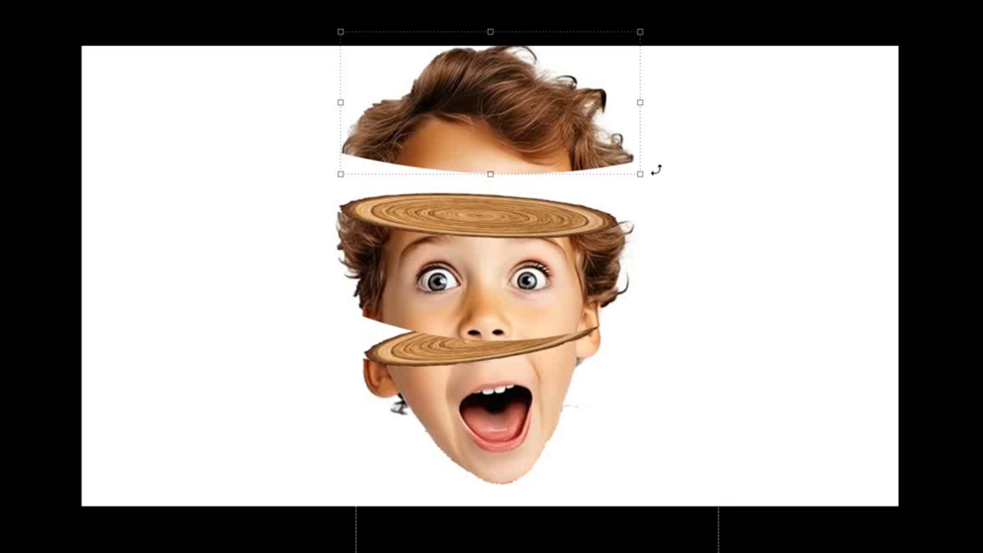
{"action": "left_click_drag", "start_coordinate": [656, 171], "coordinate": [657, 168]}
{"action": "left_click_drag", "start_coordinate": [570, 124], "coordinate": [651, 170]}
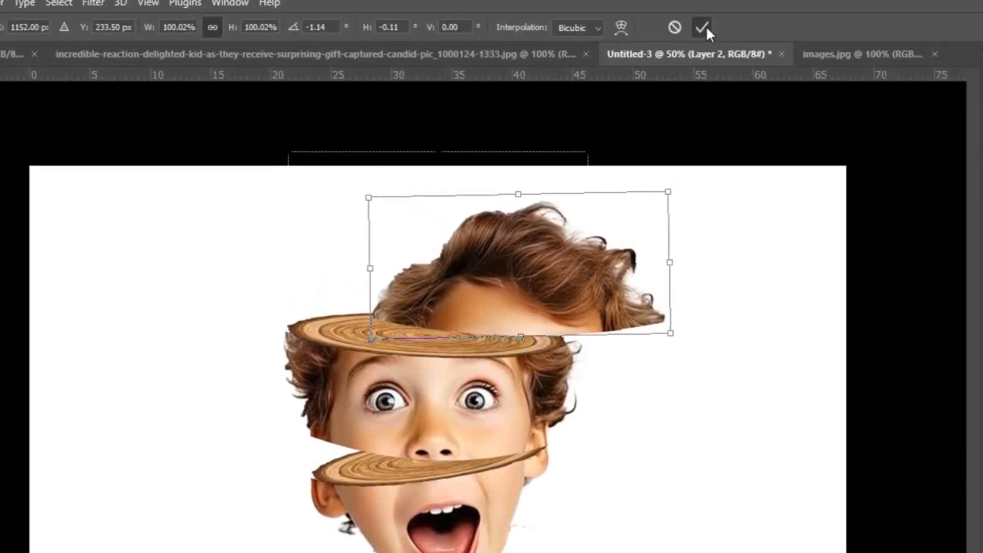
{"action": "left_click", "coordinate": [702, 27]}
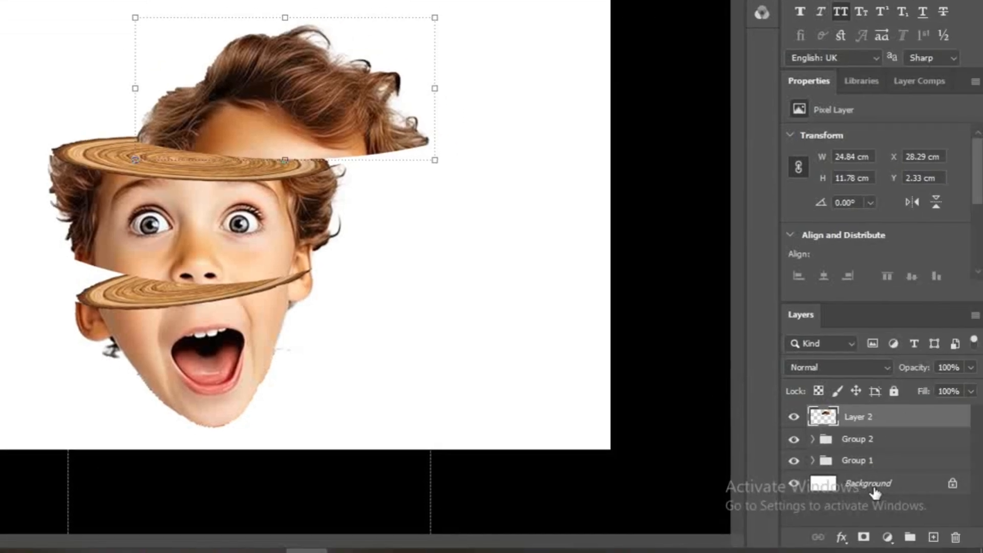
Step: On the Background layer, edit the Gradient tool's custom gradient and set its starting colour stop to white, ffffff
{"action": "left_click", "coordinate": [875, 484]}
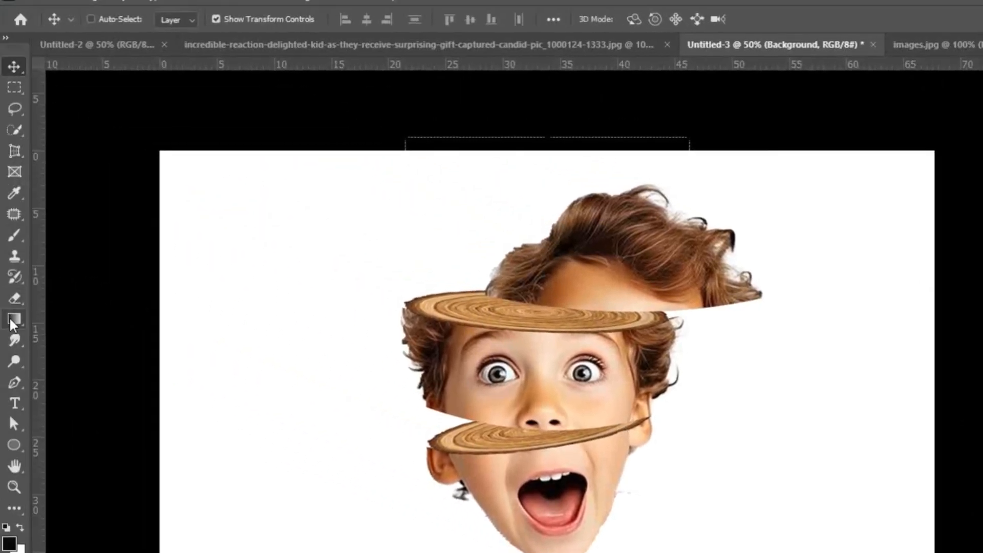
{"action": "left_click", "coordinate": [14, 319]}
{"action": "left_click", "coordinate": [118, 19]}
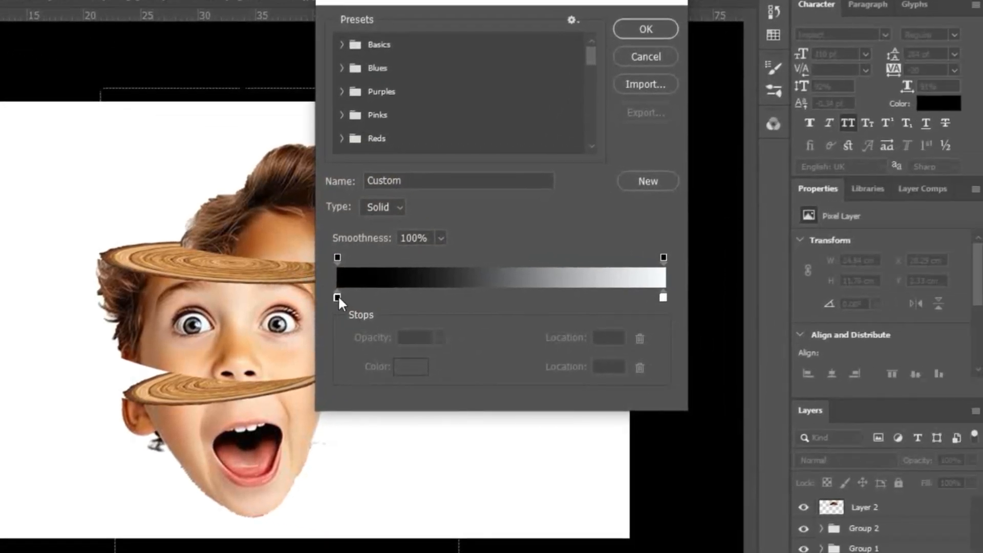
{"action": "left_click", "coordinate": [338, 296]}
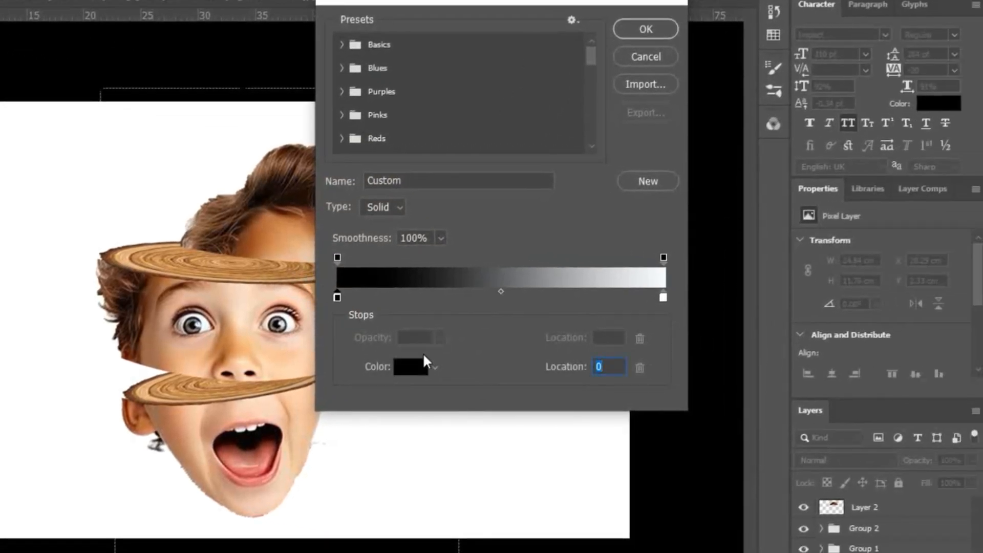
{"action": "left_click", "coordinate": [411, 368]}
{"action": "left_click_drag", "start_coordinate": [552, 335], "coordinate": [463, 268]}
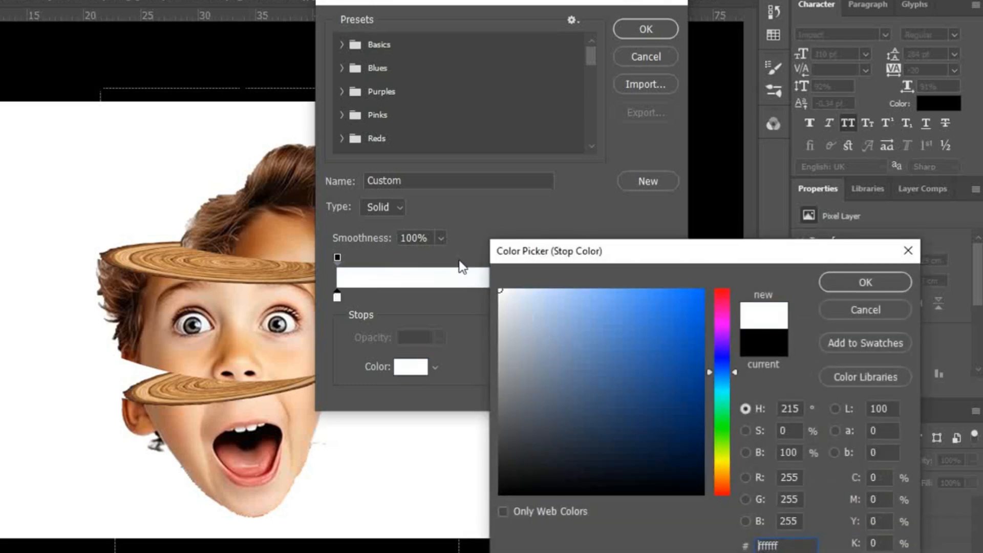
{"action": "left_click", "coordinate": [867, 276]}
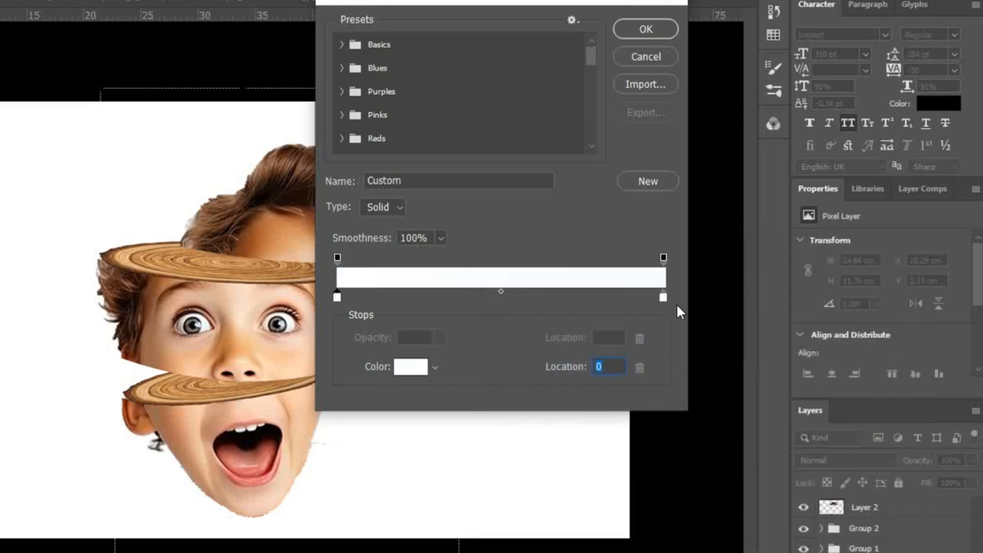
Step: Set the gradient's end colour stop to bright blue, 00ccff
{"action": "left_click", "coordinate": [663, 297]}
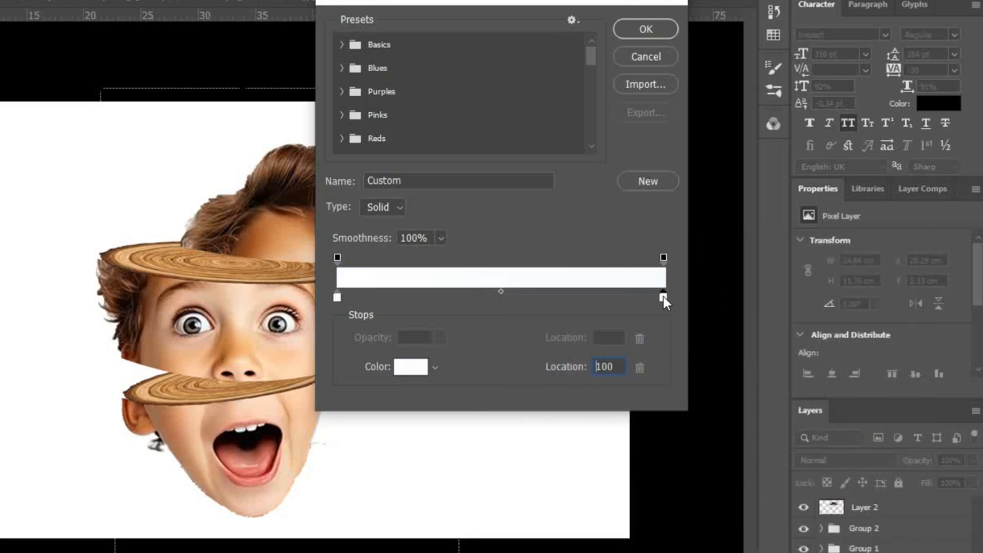
{"action": "left_click", "coordinate": [411, 367]}
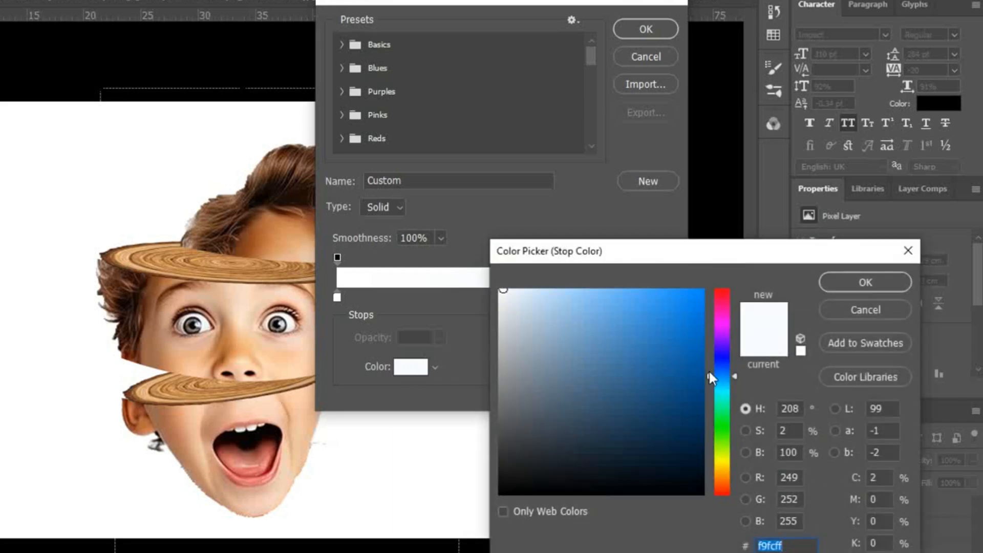
{"action": "left_click_drag", "start_coordinate": [719, 375], "coordinate": [715, 382]}
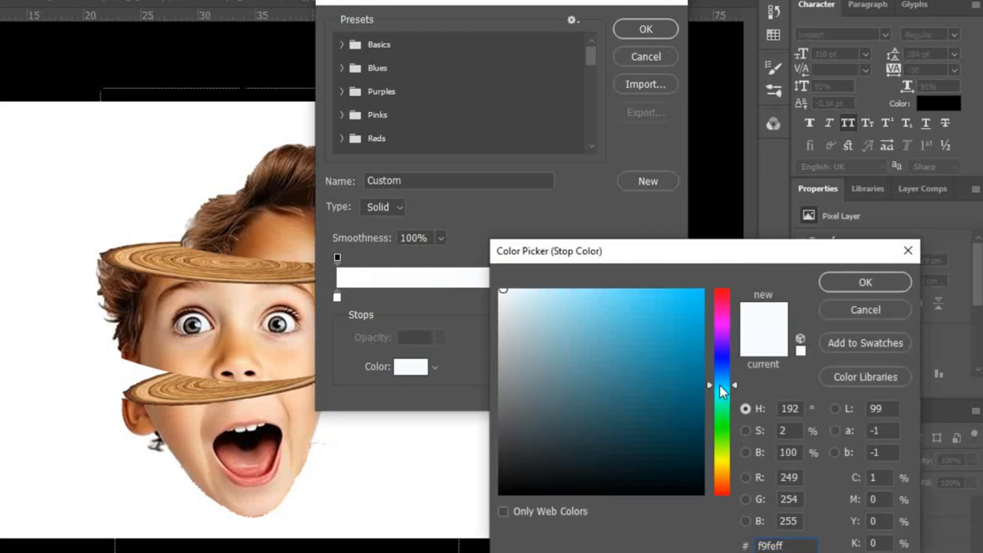
{"action": "left_click_drag", "start_coordinate": [659, 340], "coordinate": [732, 275]}
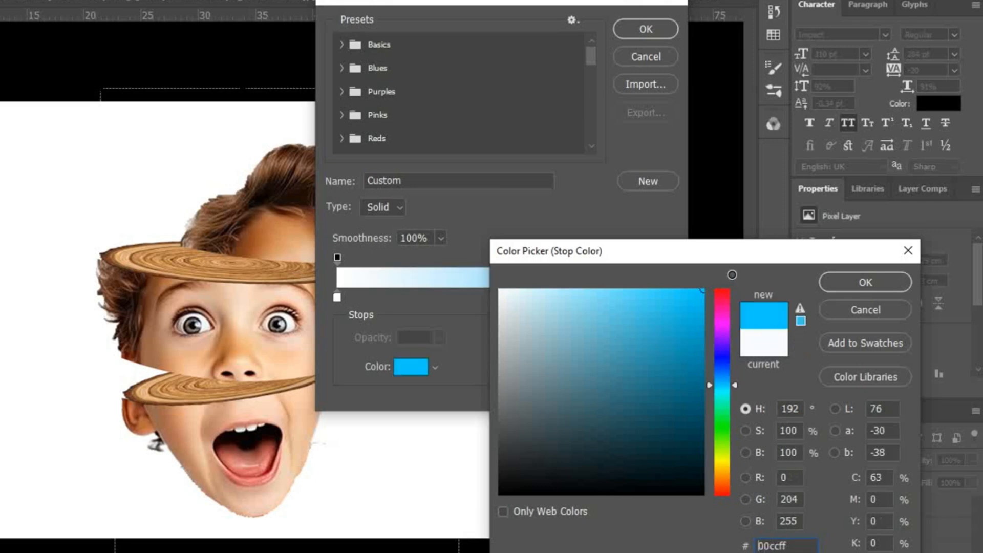
{"action": "left_click", "coordinate": [852, 281]}
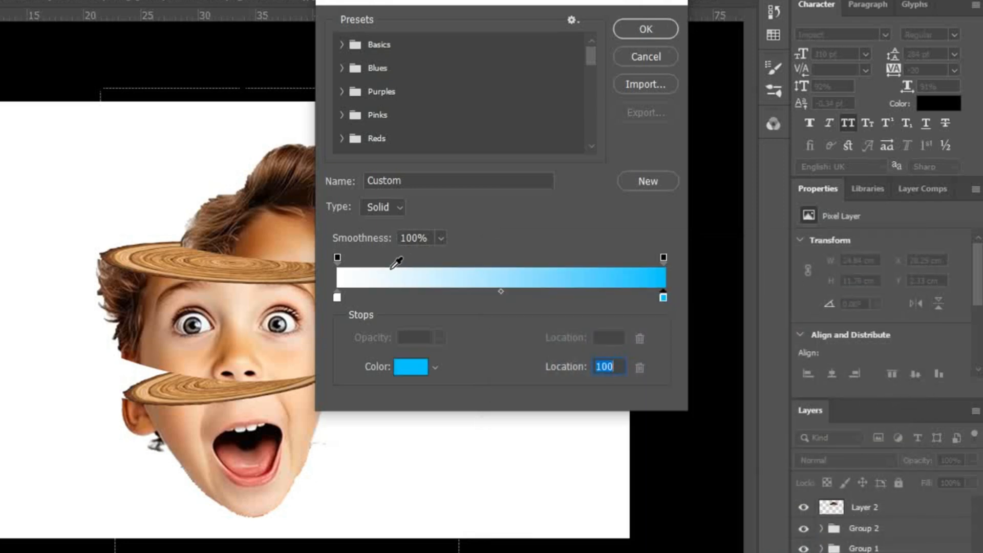
Step: Move the white stop to location 44 and fill the Background with a radial gradient from the face outward past the canvas's upper right corner
{"action": "left_click_drag", "start_coordinate": [336, 298], "coordinate": [480, 293]}
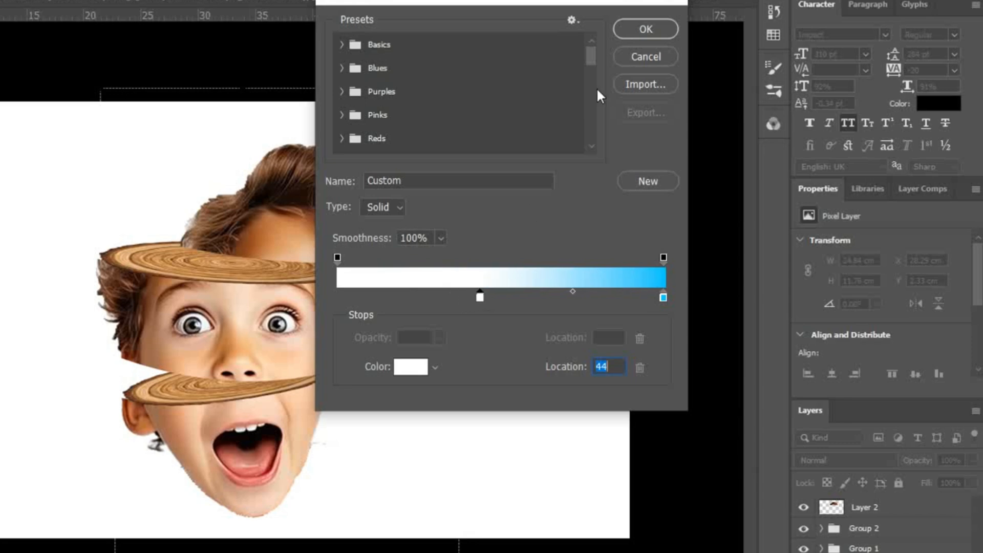
{"action": "left_click", "coordinate": [641, 32]}
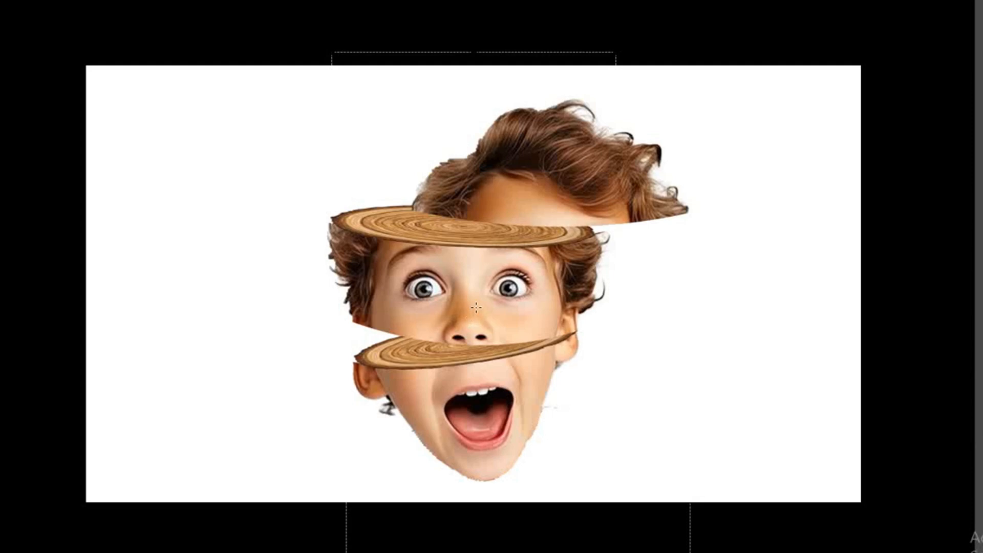
{"action": "left_click_drag", "start_coordinate": [476, 307], "coordinate": [758, 144]}
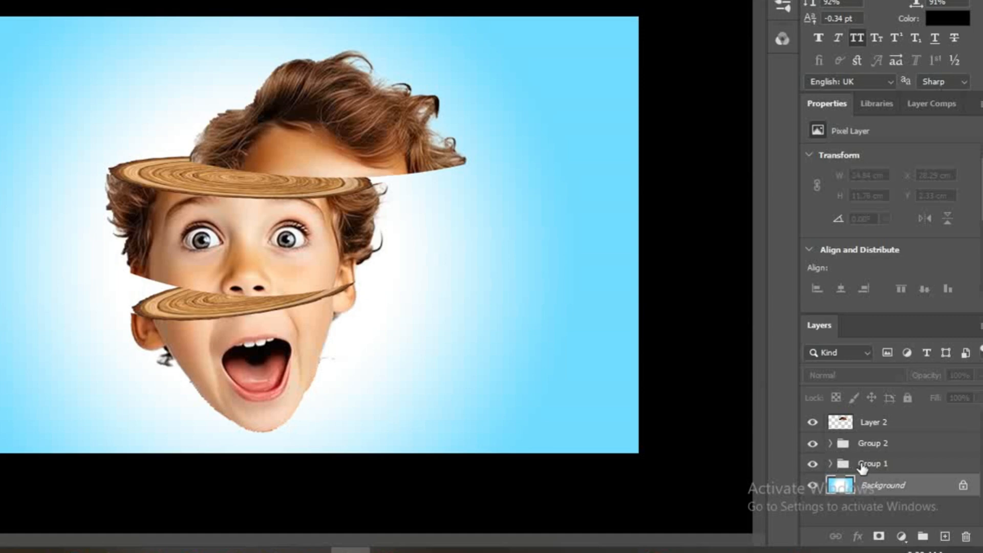
Step: Scale Layer 2, Group 2 and Group 1 down together and move the head slightly up to leave space below the chin
{"action": "left_click", "coordinate": [863, 466]}
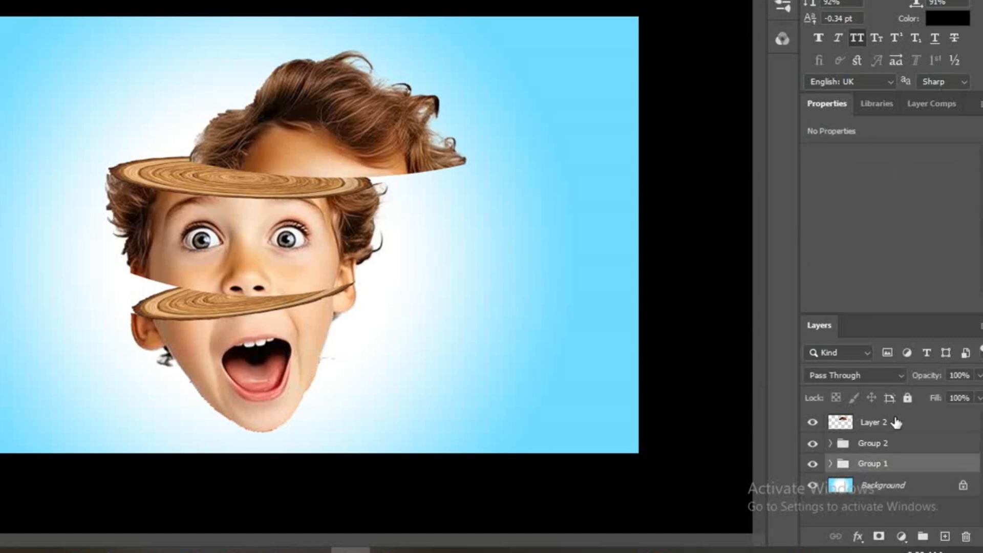
{"action": "left_click", "coordinate": [873, 423], "text": "shift"}
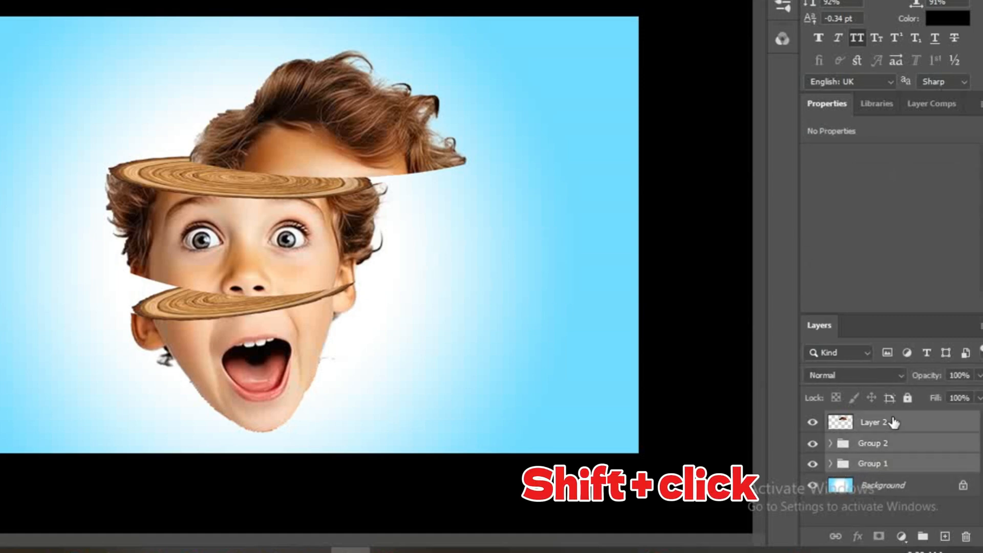
{"action": "left_click_drag", "start_coordinate": [893, 423], "coordinate": [342, 206]}
{"action": "key", "text": "ctrl+t"}
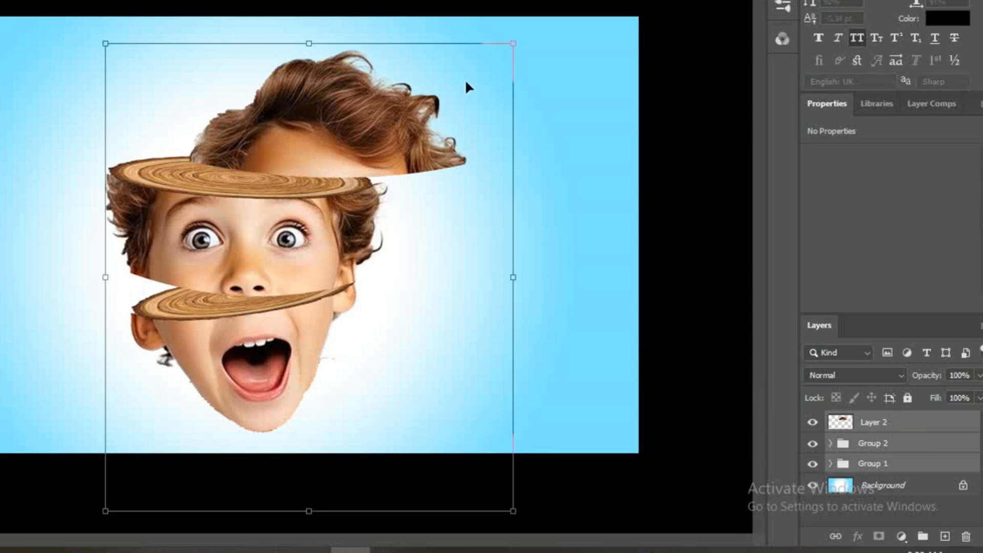
{"action": "left_click_drag", "start_coordinate": [514, 45], "coordinate": [474, 78]}
{"action": "left_click_drag", "start_coordinate": [336, 292], "coordinate": [347, 248]}
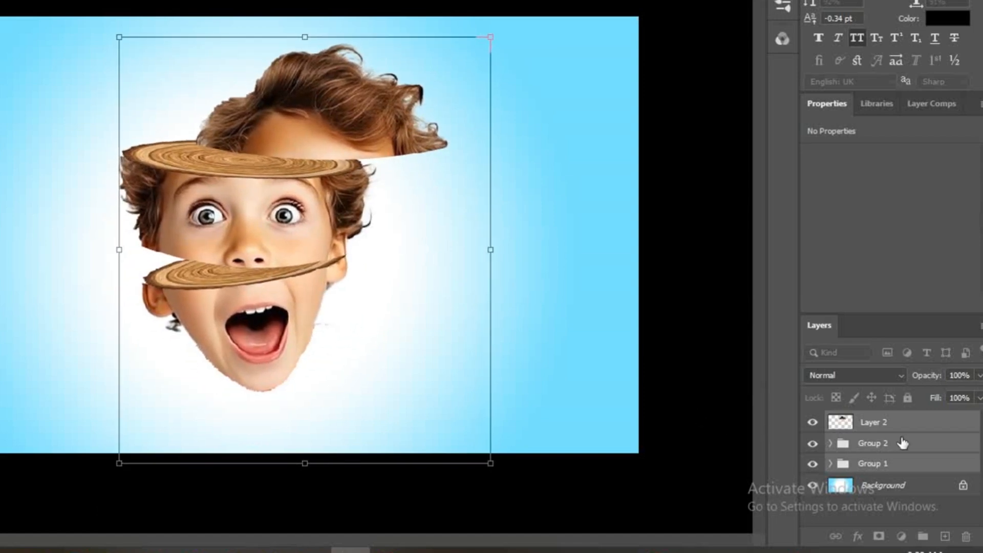
Step: Add a new layer above Layer 2 and flatten a Soft Round brush into a thin horizontal ellipse
{"action": "left_click", "coordinate": [926, 425]}
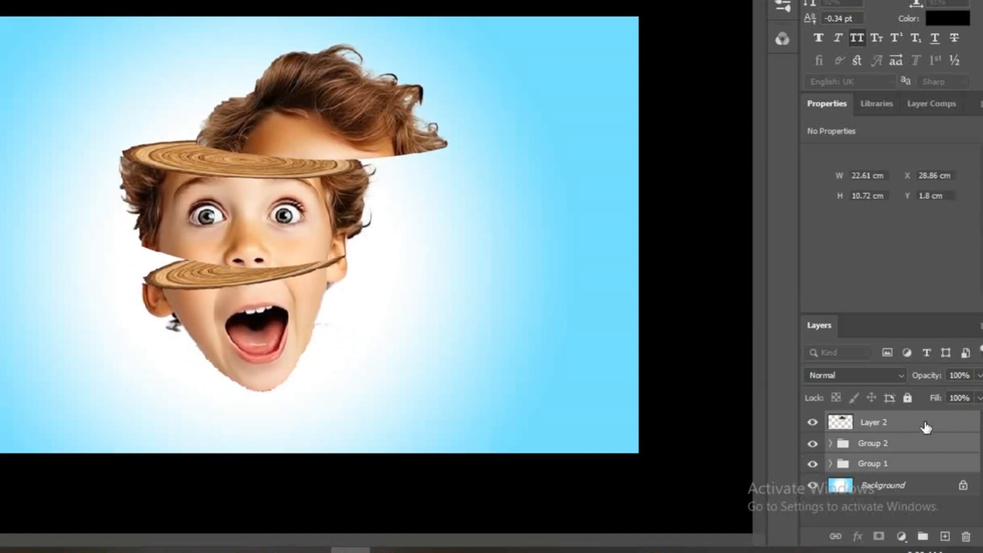
{"action": "left_click", "coordinate": [945, 537]}
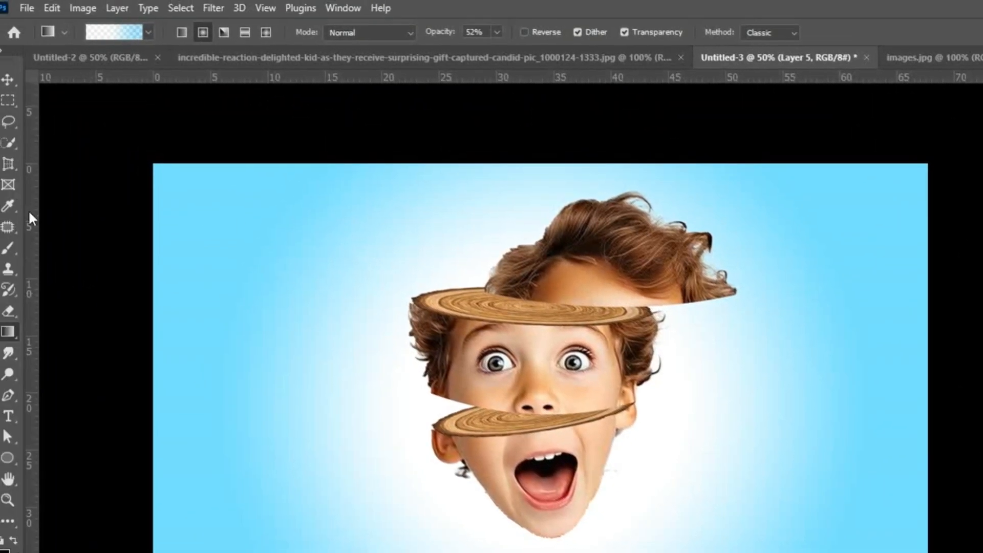
{"action": "left_click", "coordinate": [8, 248]}
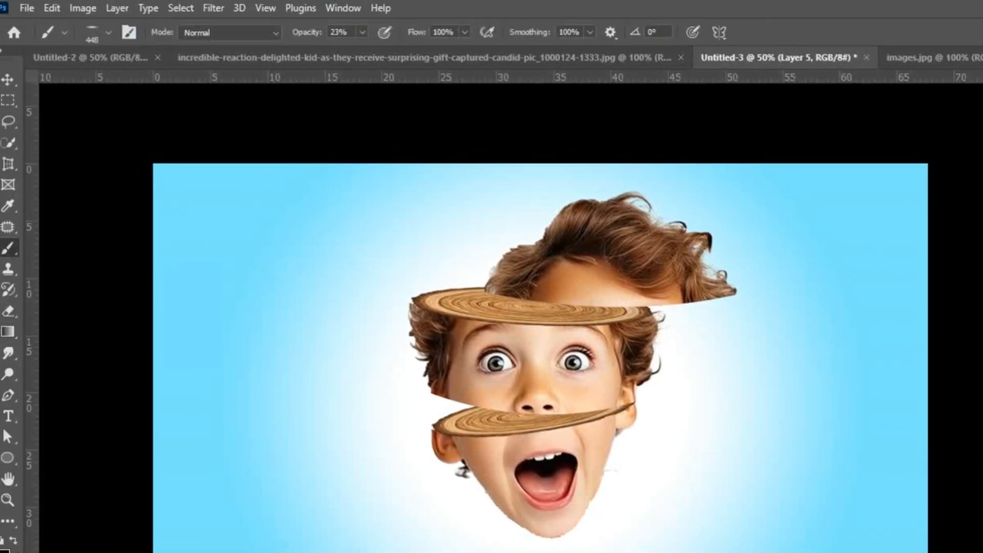
{"action": "left_click", "coordinate": [107, 35]}
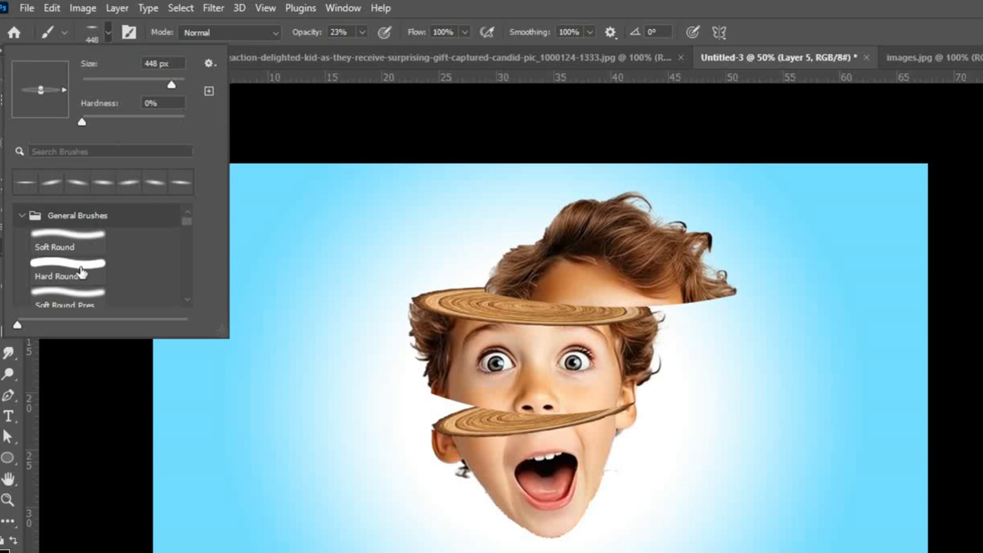
{"action": "left_click", "coordinate": [66, 234]}
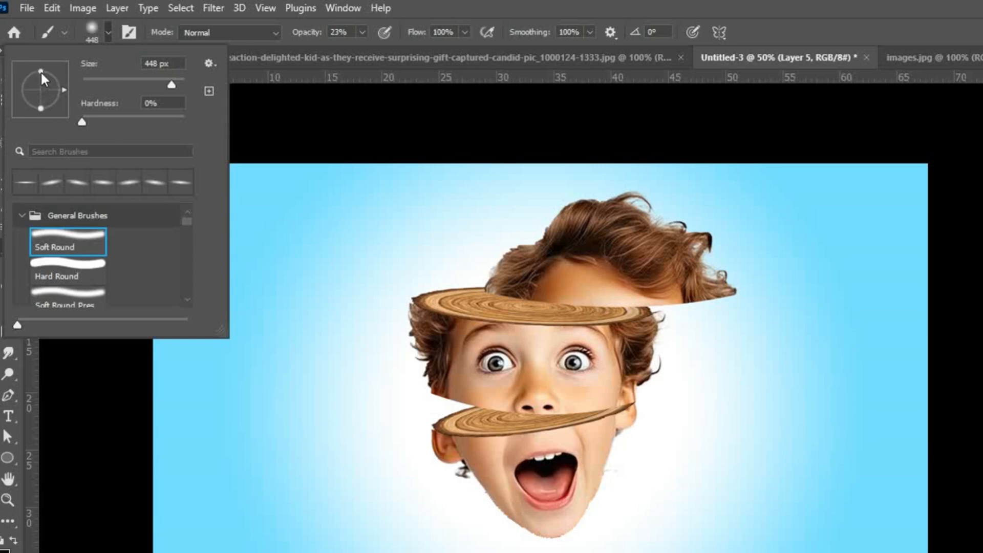
{"action": "left_click_drag", "start_coordinate": [41, 72], "coordinate": [41, 87]}
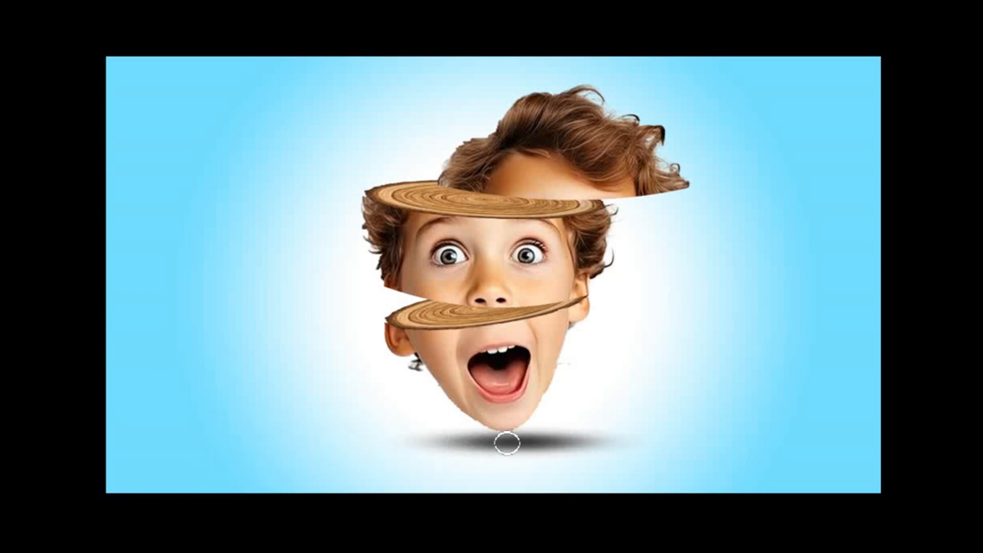
Step: Undo the last two brush strokes on the shadow beneath the chin
{"action": "key", "text": "ctrl+z"}
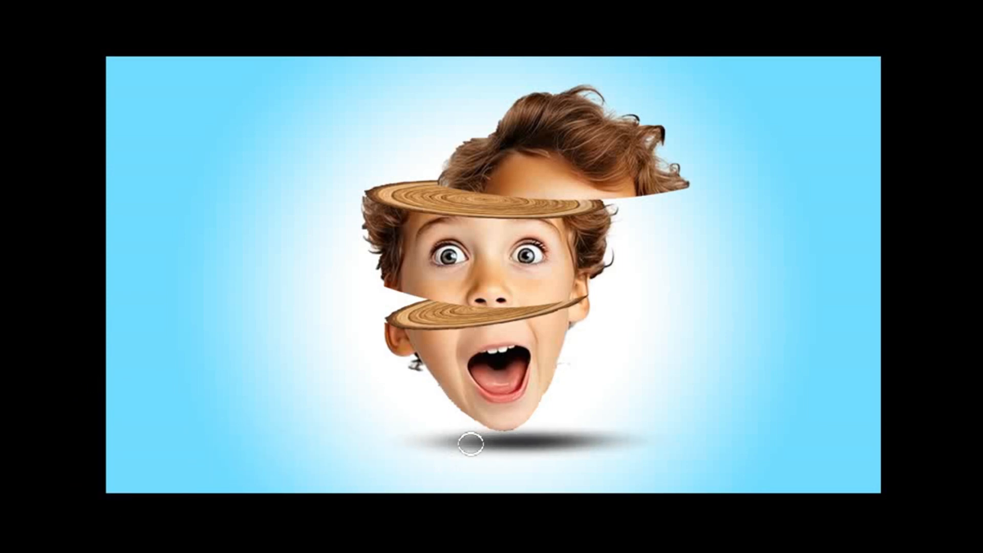
{"action": "key", "text": "ctrl+z"}
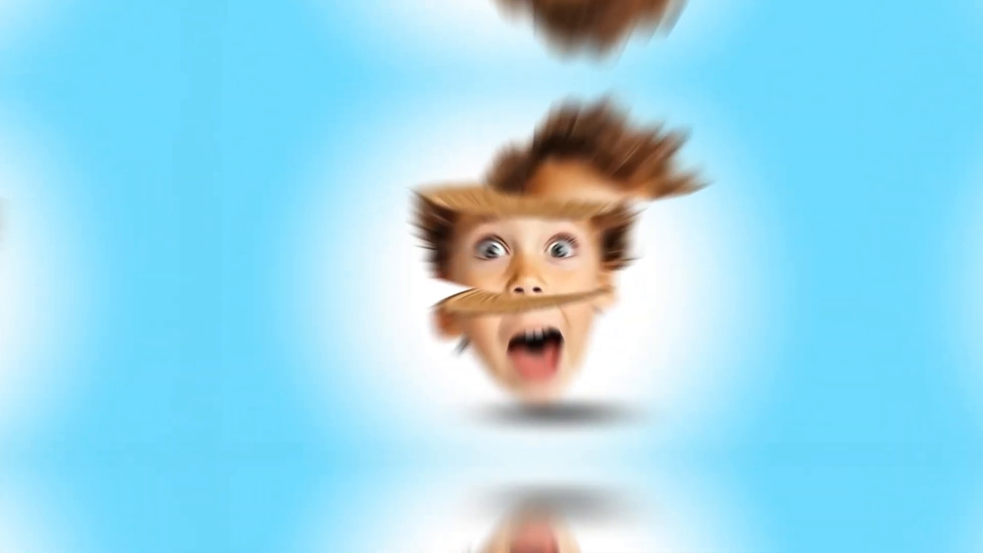